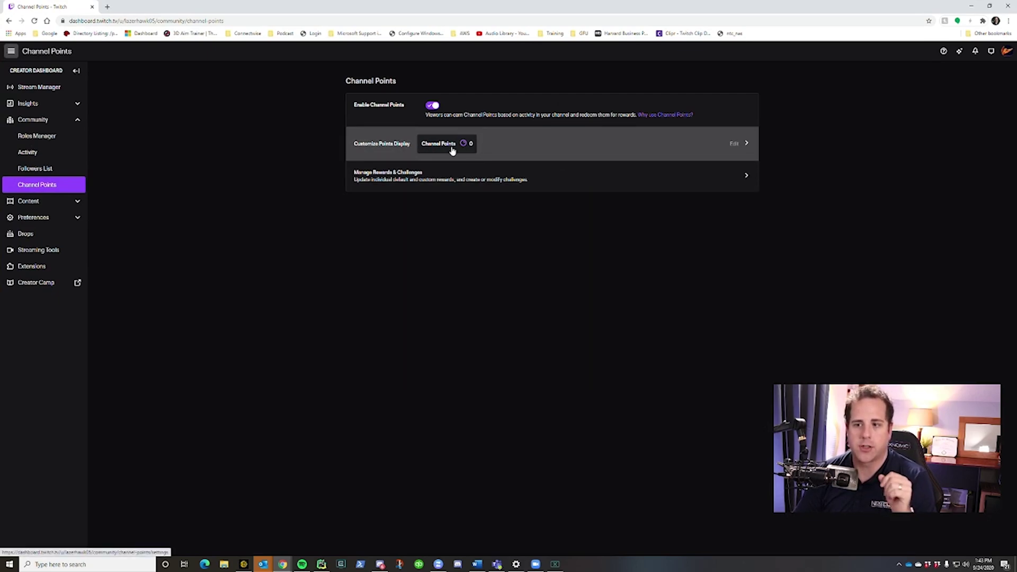
# Review the Customize Points Display settings, return to the Channel Points overview and open Manage Rewards & Challenges
pyautogui.click(532, 152)
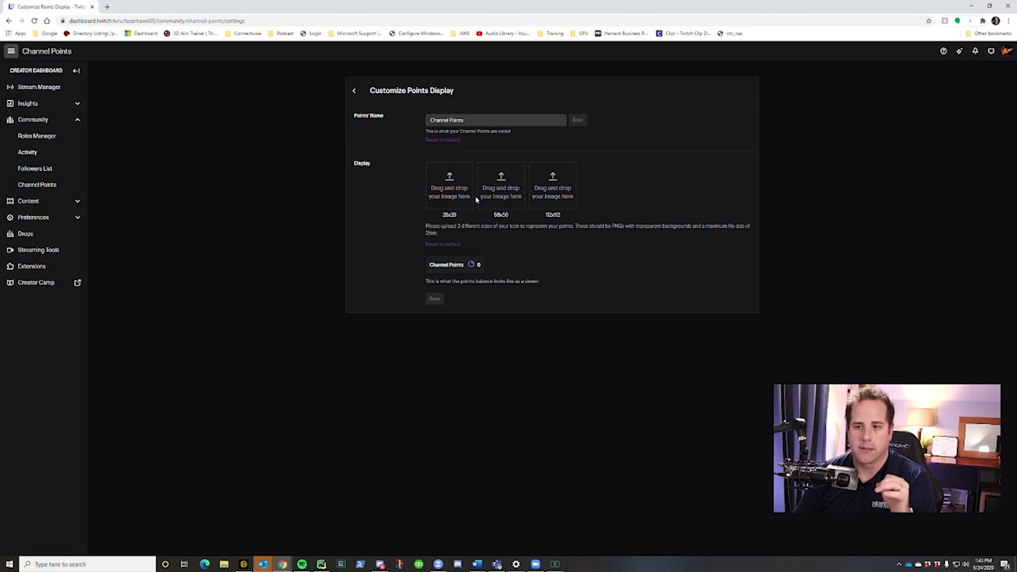
pyautogui.click(353, 95)
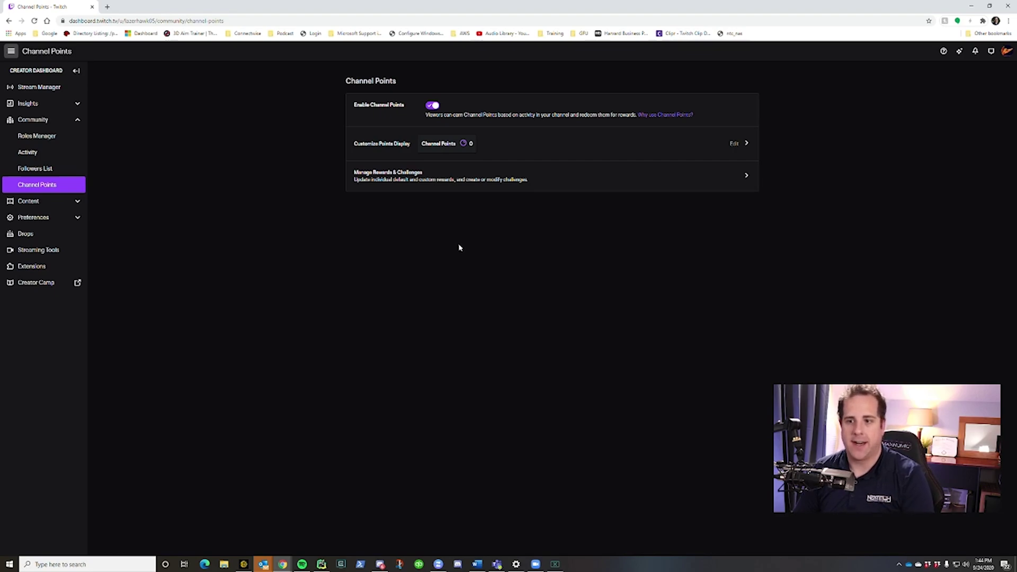
pyautogui.click(409, 180)
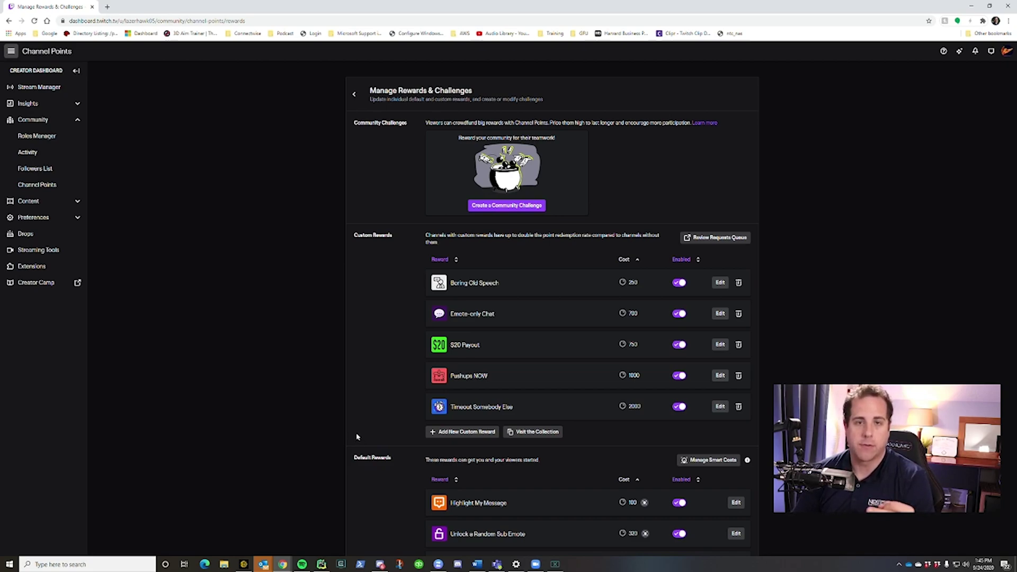
# Fill in a new custom reward named "pushup" with the description "test" and a cost of 1000 points
pyautogui.click(447, 433)
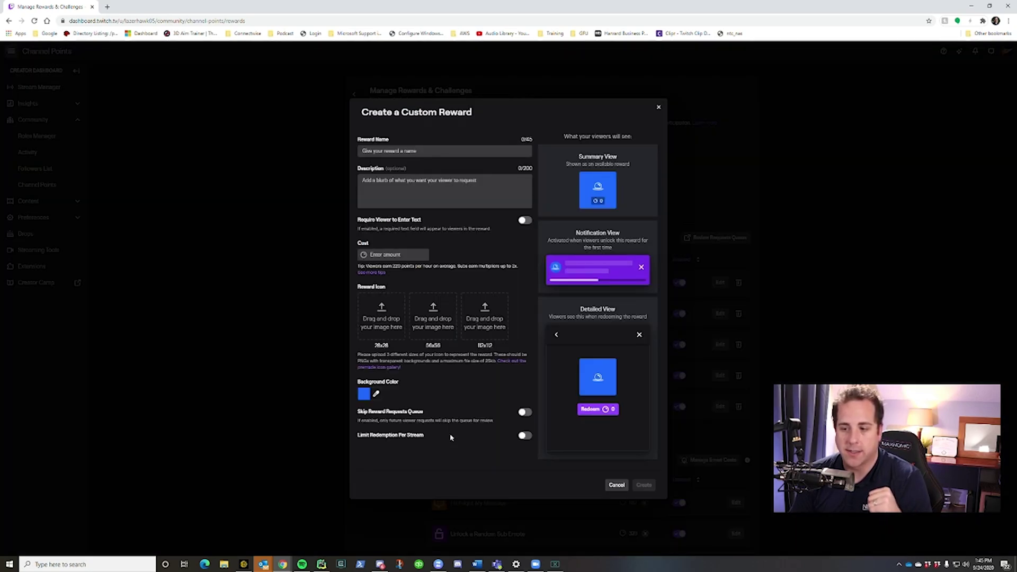
pyautogui.click(436, 152)
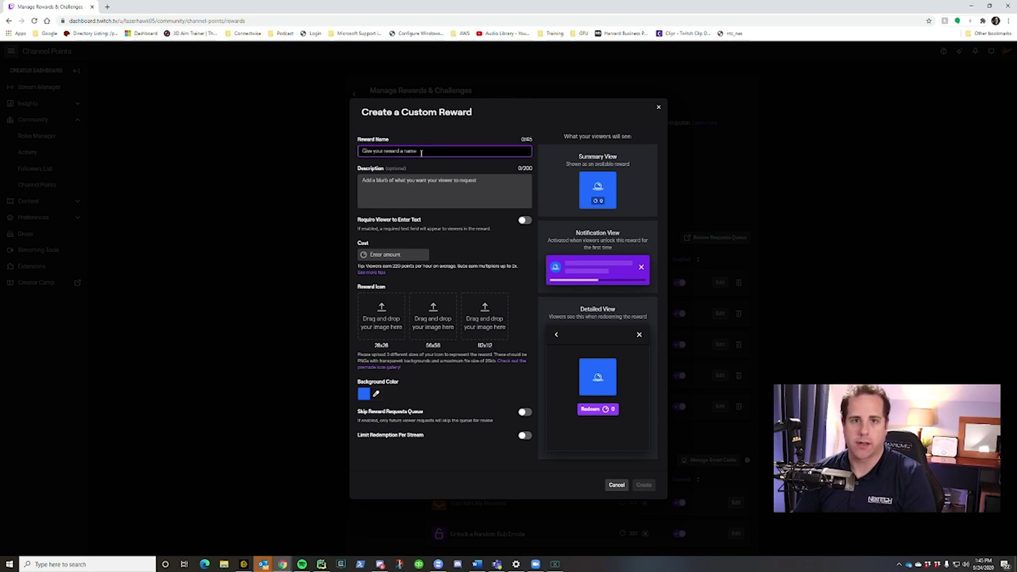
pyautogui.write('P')
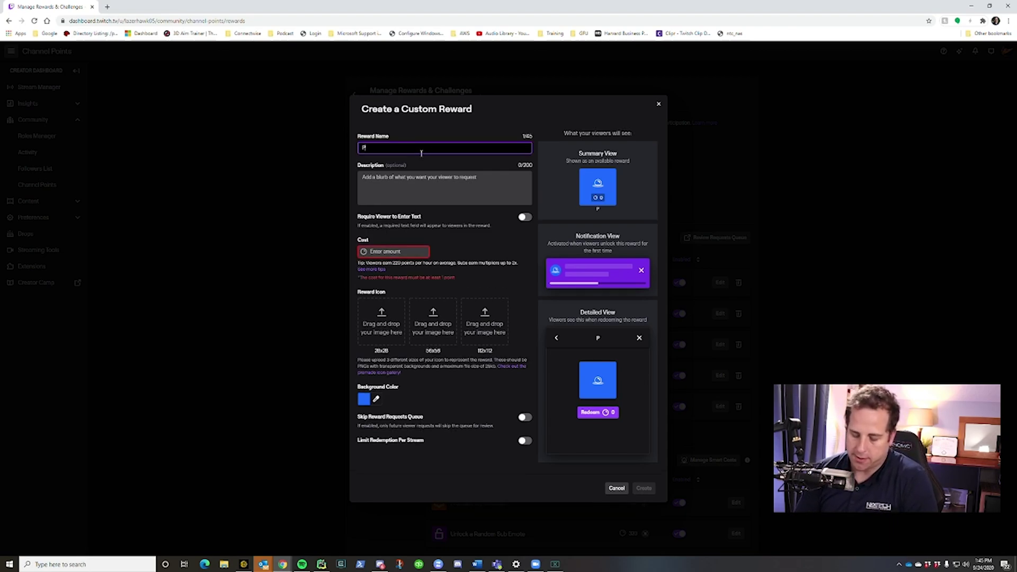
pyautogui.write('ushup')
pyautogui.press('Tab')
pyautogui.write('test')
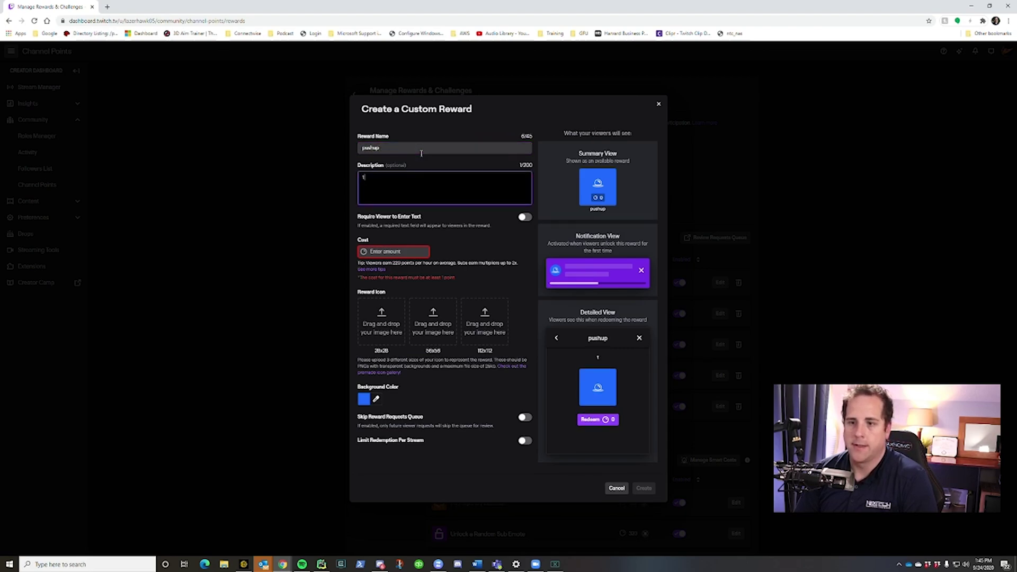
pyautogui.click(408, 256)
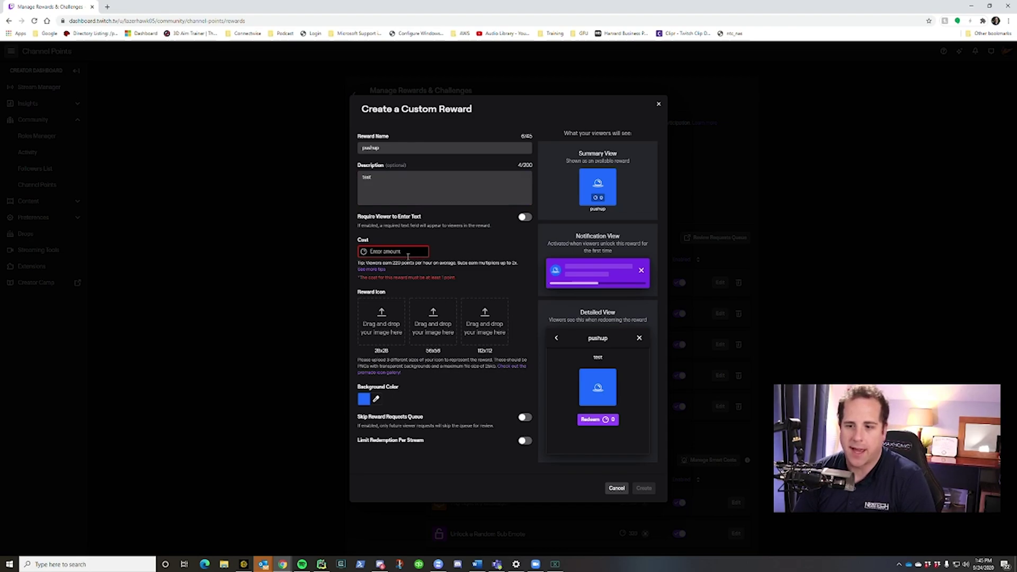
pyautogui.write('1000')
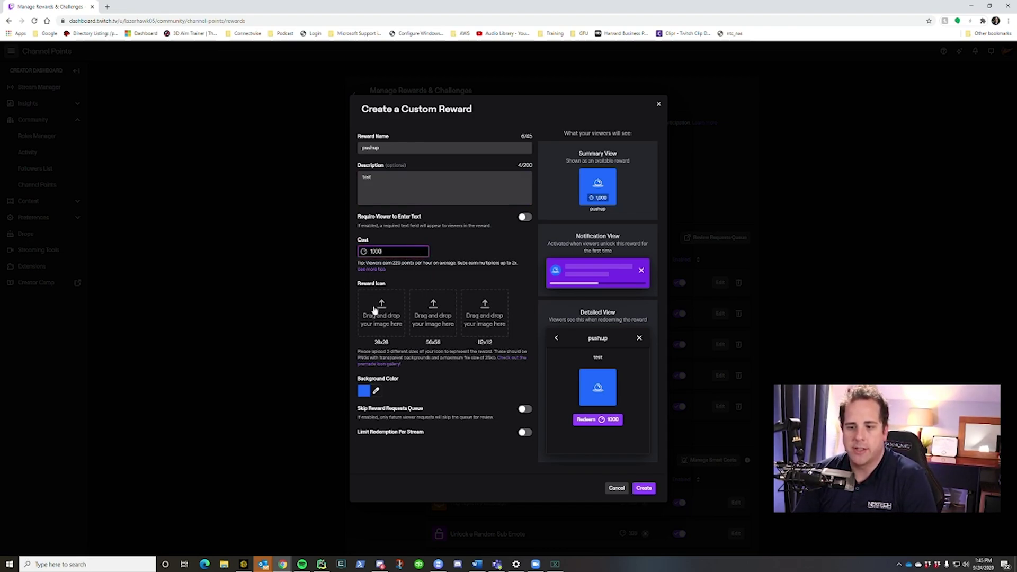
# Check Twitch's premade icon gallery, return to the reward form and create the pushup reward with the default icon
pyautogui.click(511, 361)
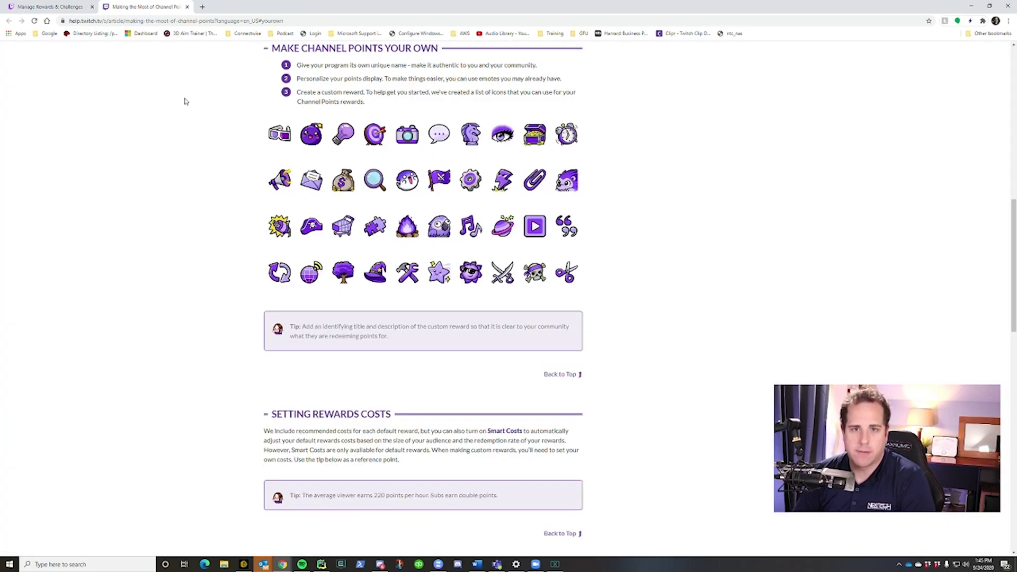
pyautogui.click(51, 7)
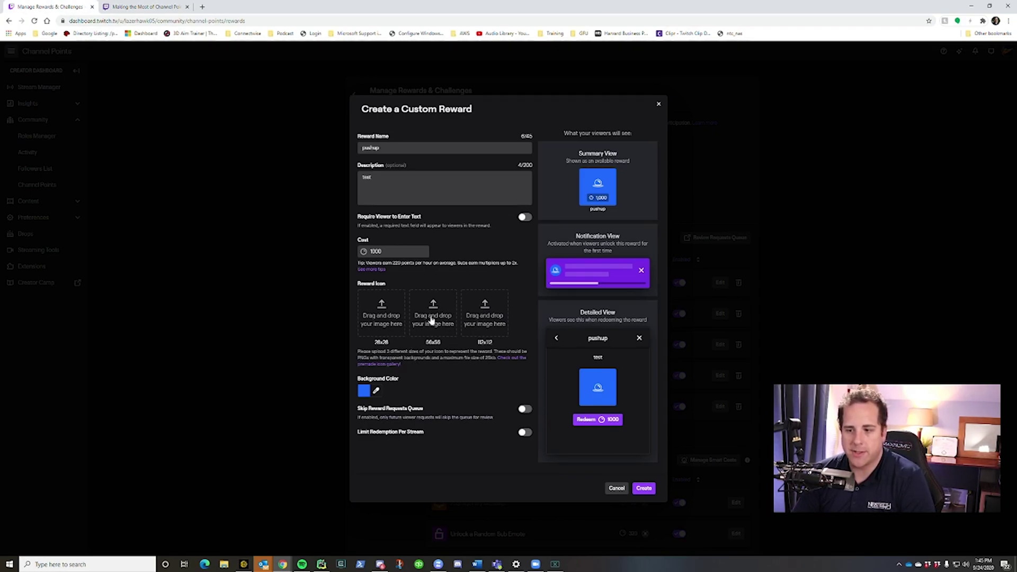
pyautogui.click(644, 488)
# Delete the "pushup" test reward from the custom rewards list
pyautogui.scroll(-2, 512, 392)
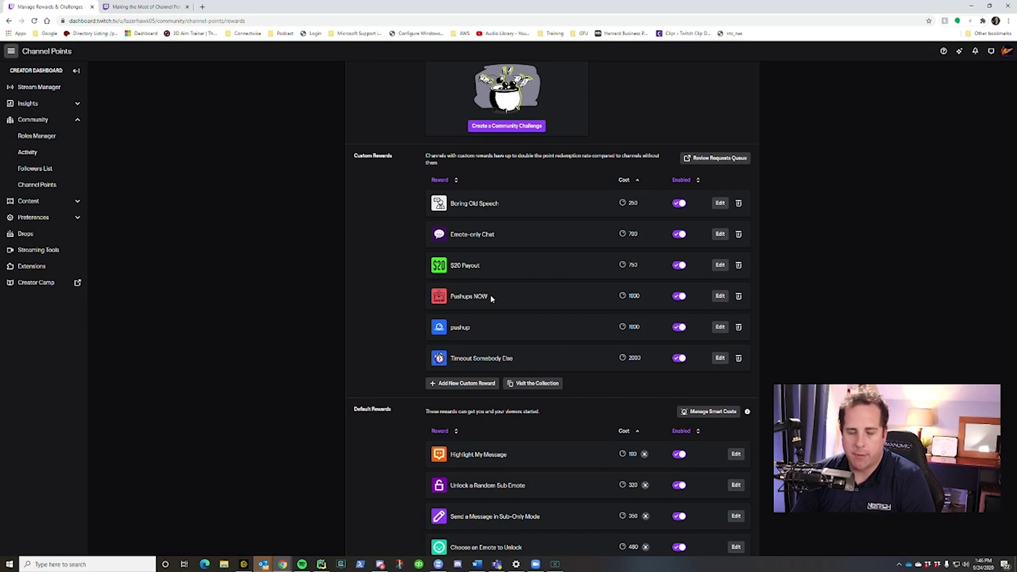
pyautogui.click(739, 327)
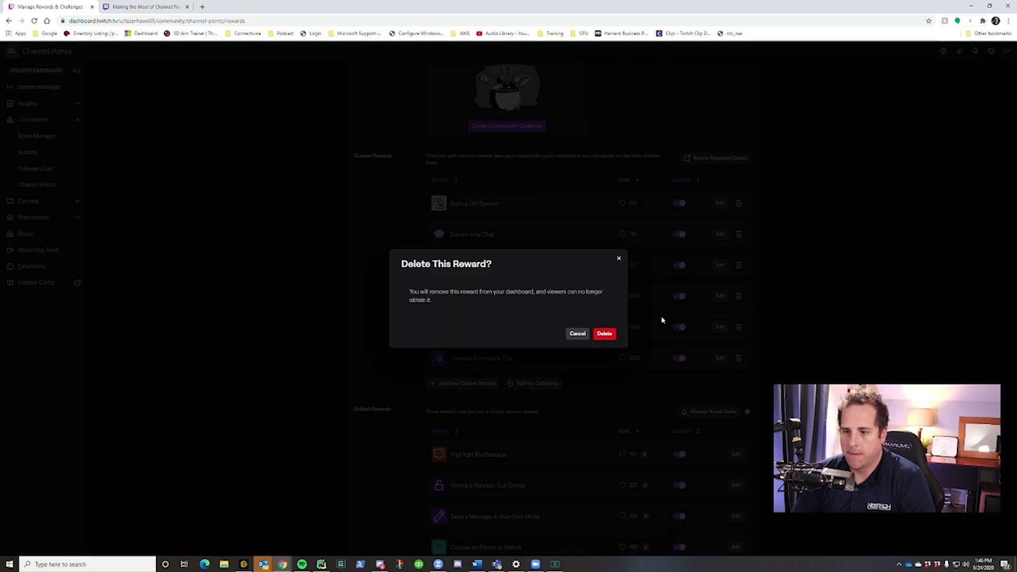
pyautogui.click(599, 333)
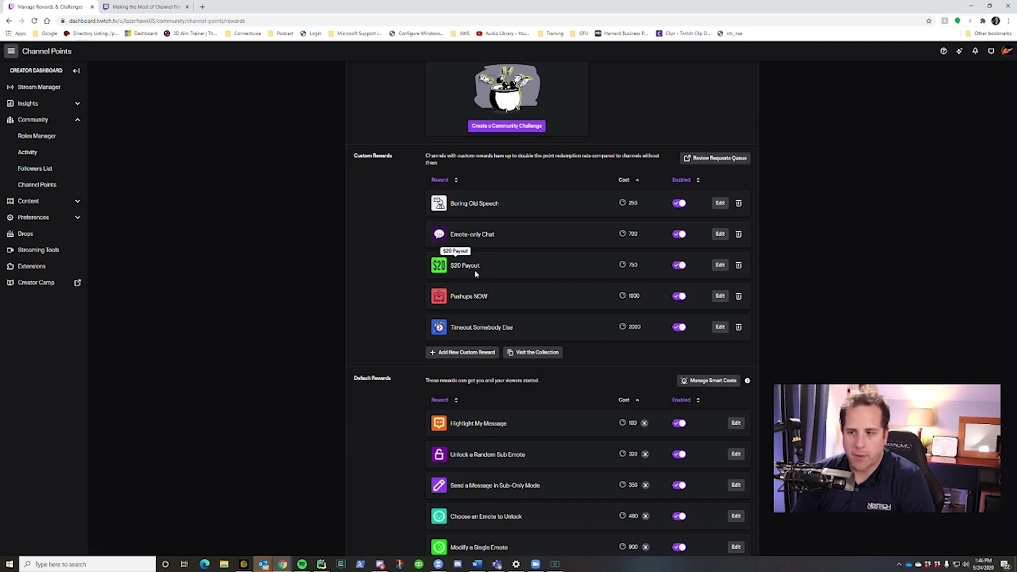
# Open the $20 Payout custom reward, review its description and settings, and save it
pyautogui.click(721, 266)
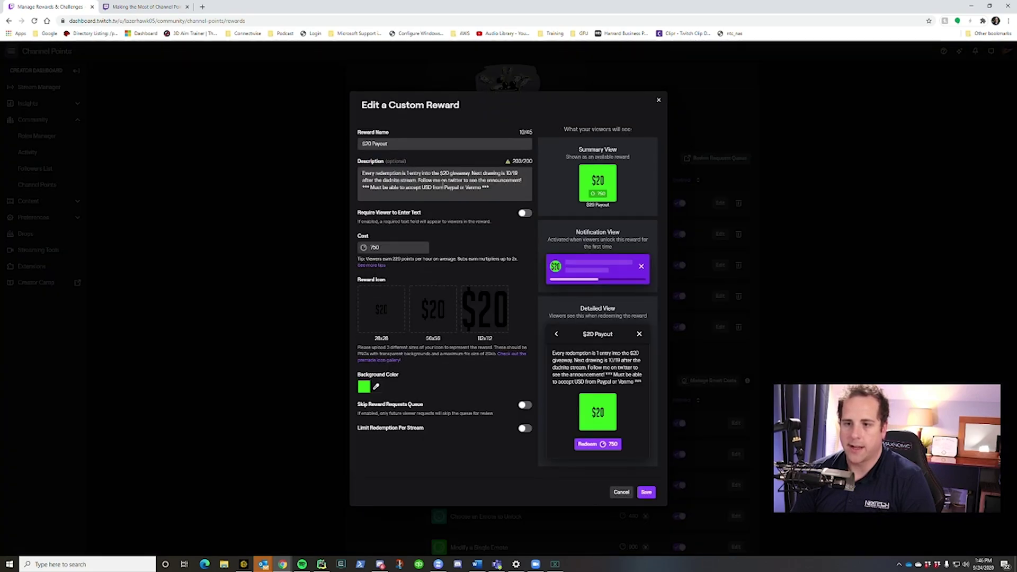
pyautogui.tripleClick(424, 181)
pyautogui.click(477, 189)
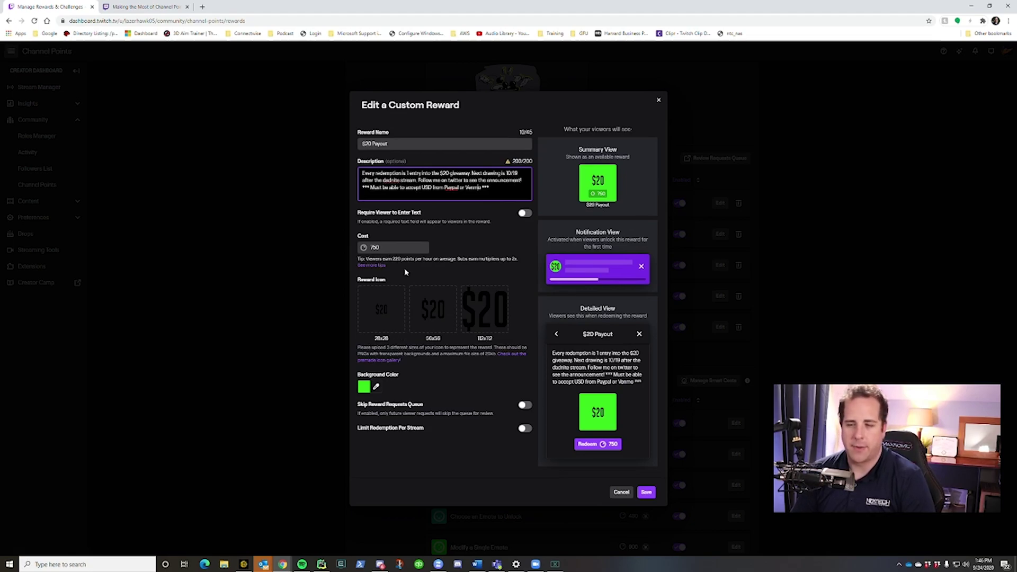
pyautogui.click(646, 492)
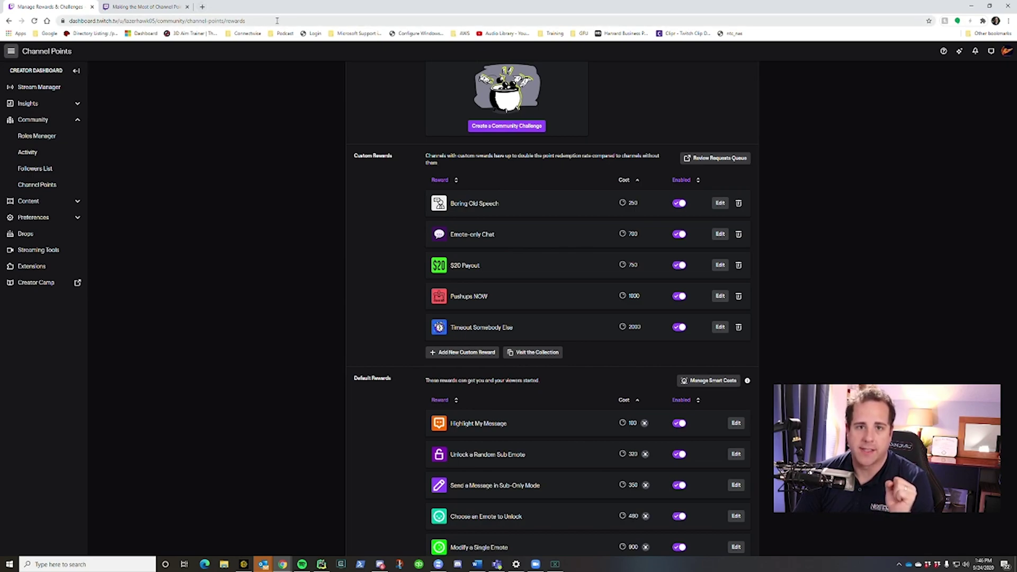
# Leave the Twitch help article and download the Mix It Up installer from mixitupapp.com
pyautogui.click(187, 6)
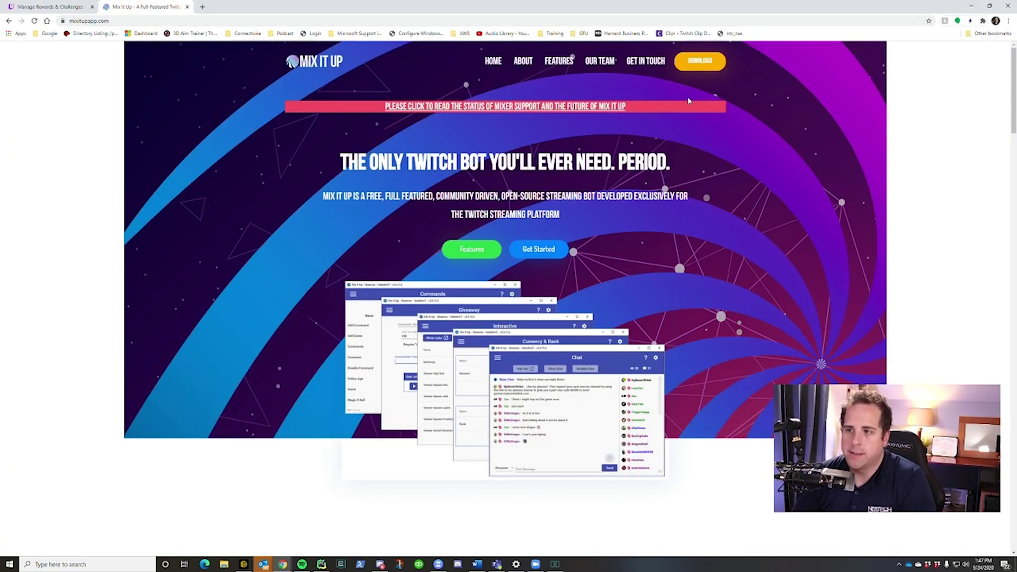
pyautogui.click(708, 70)
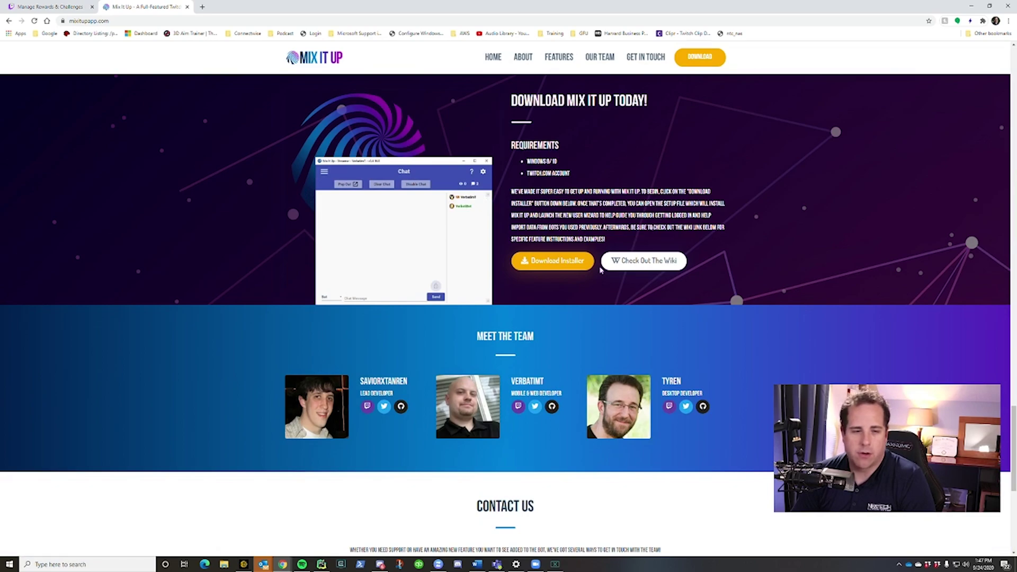
pyautogui.click(571, 265)
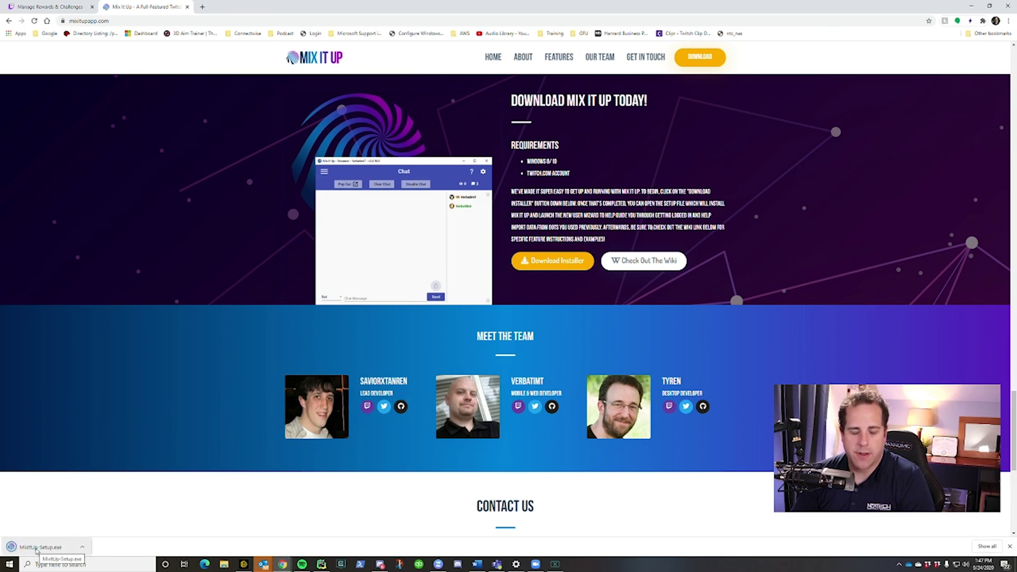
# Run the downloaded MixItUp-Setup.exe and allow it past the Windows SmartScreen block
pyautogui.click(36, 551)
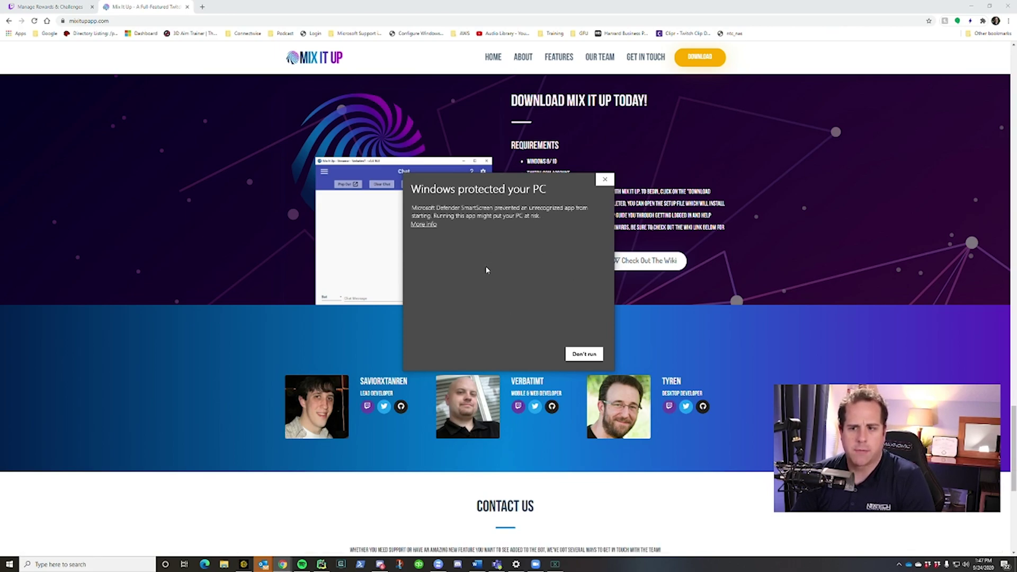
pyautogui.click(430, 225)
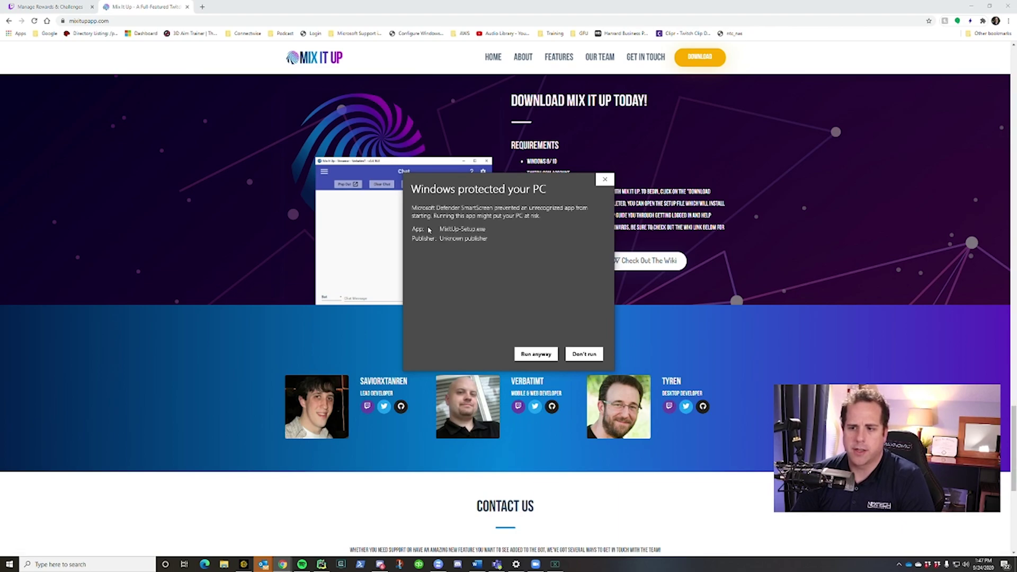
pyautogui.click(521, 356)
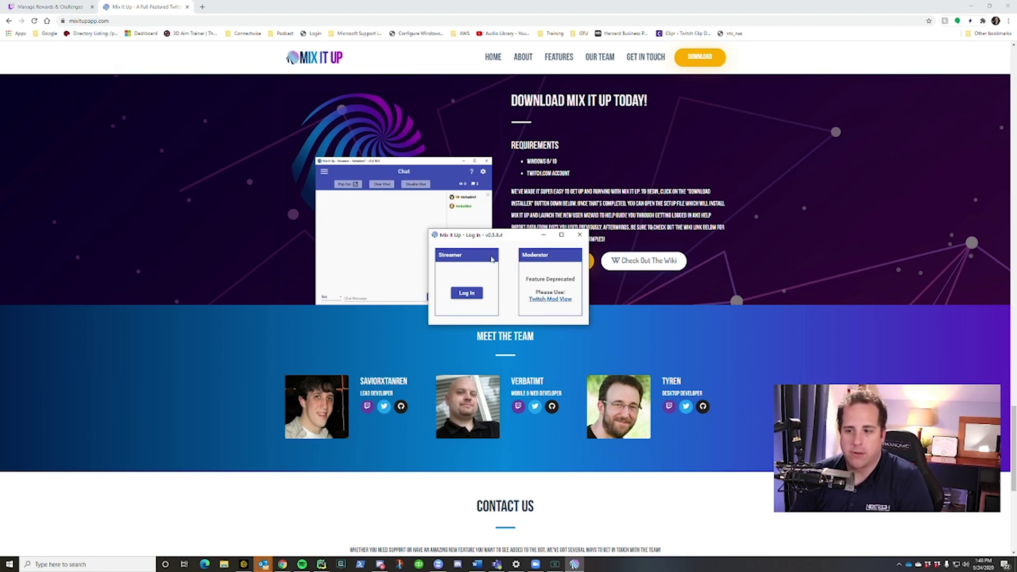
# Accept the Mix It Up license agreement and log in to the Twitch streamer account in the New User Wizard
pyautogui.click(467, 295)
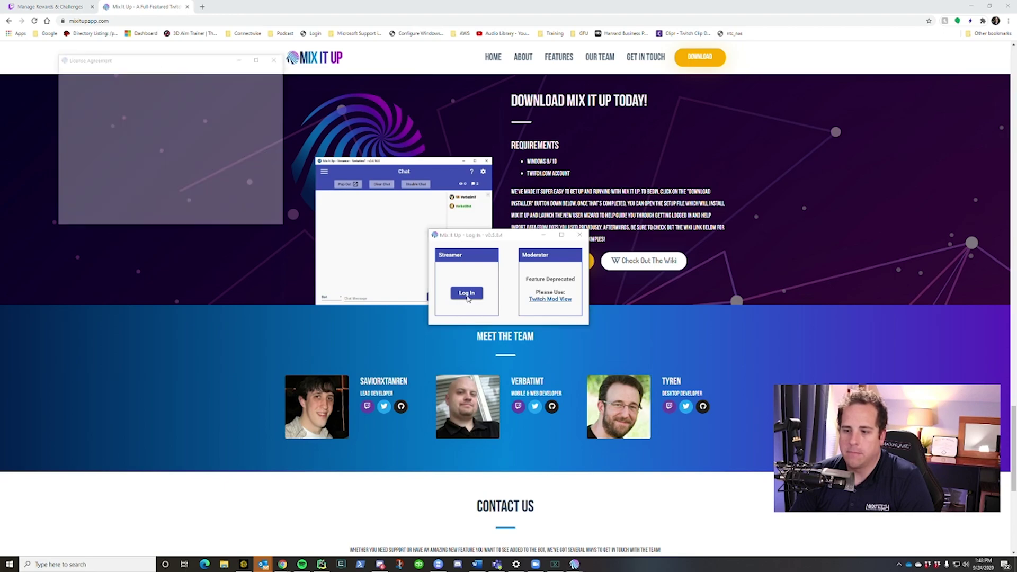
pyautogui.click(151, 218)
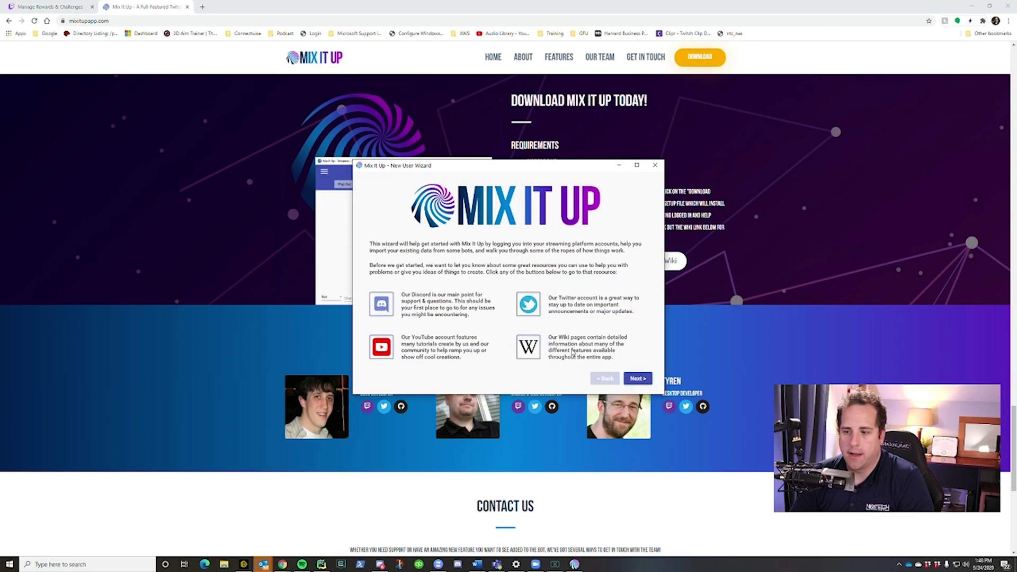
pyautogui.click(640, 380)
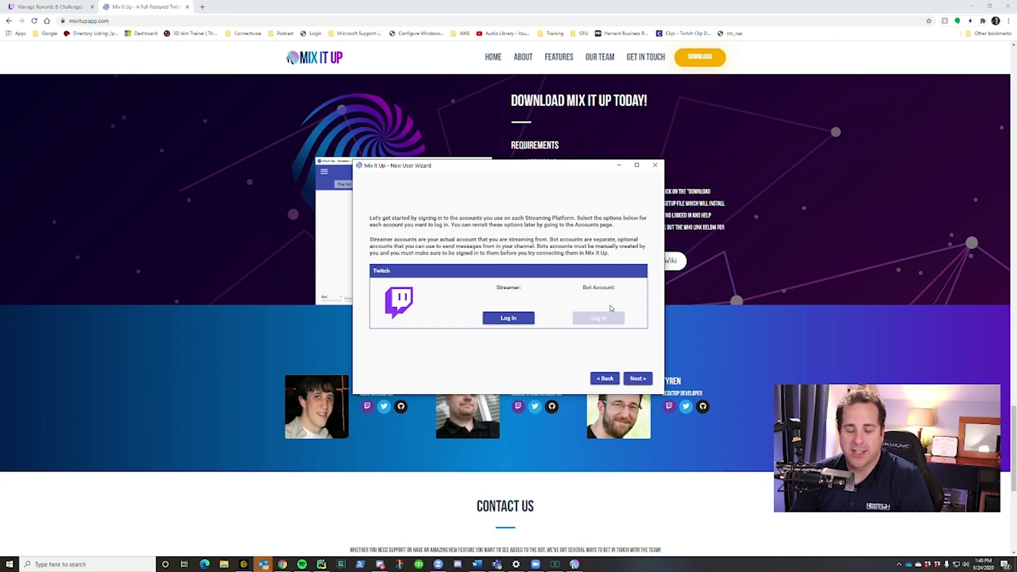
pyautogui.click(509, 318)
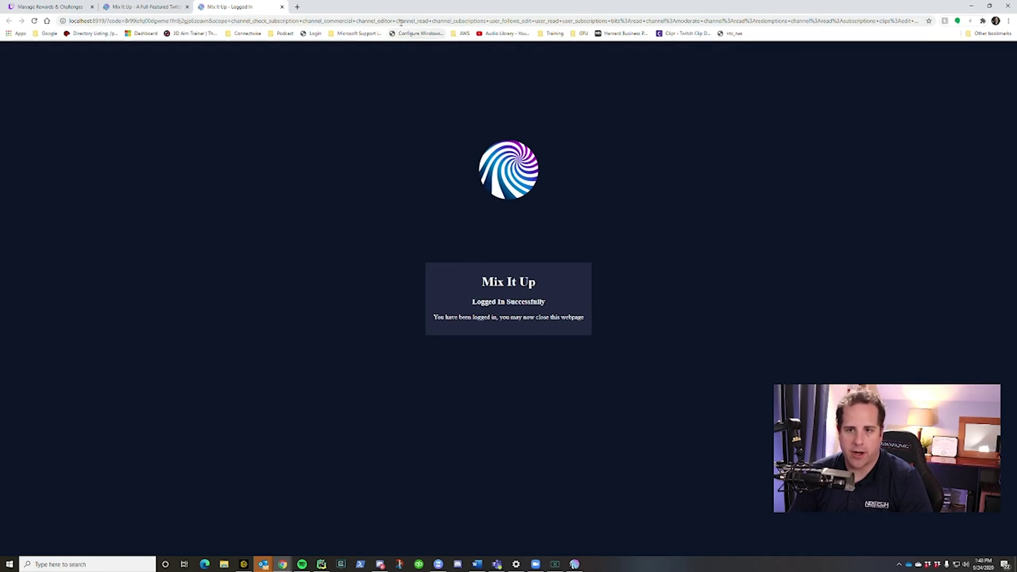
# Minimize the browser and complete the remaining pages of the Mix It Up New User Wizard
pyautogui.click(972, 7)
pyautogui.click(638, 378)
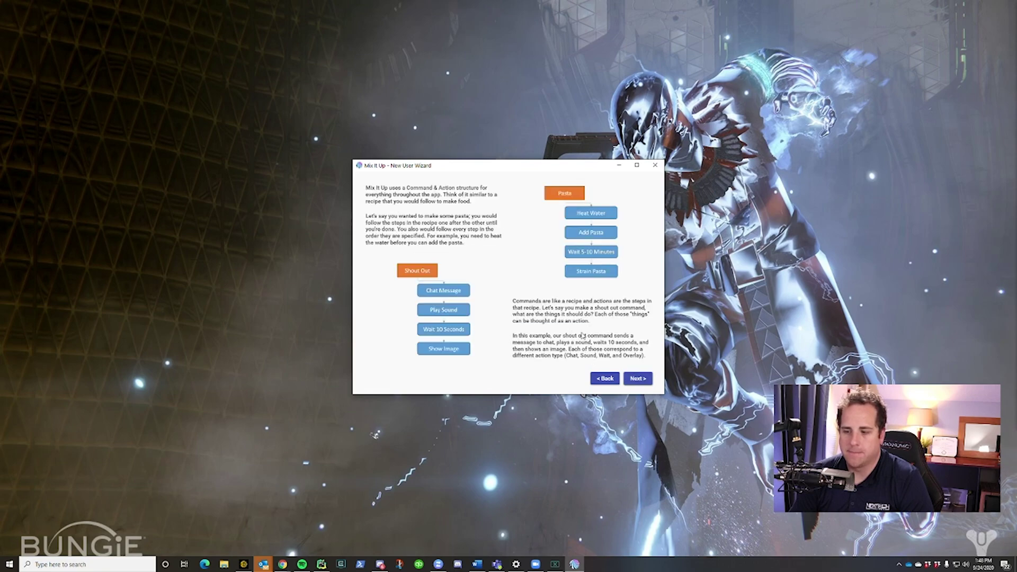
pyautogui.click(640, 379)
pyautogui.click(645, 380)
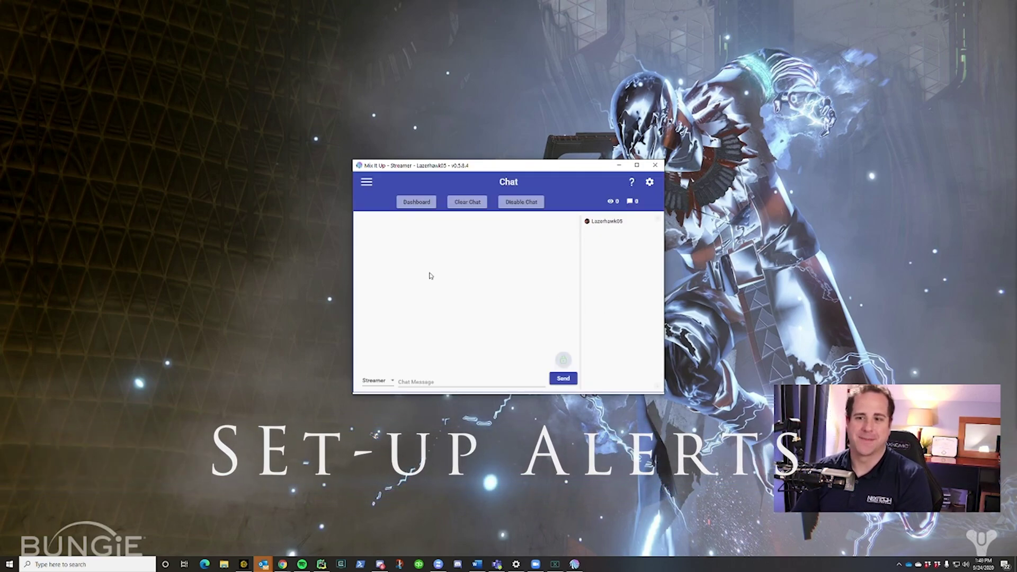
# Add an advanced Channel Points command in Mix It Up with the reward name "Pushups NOW"
pyautogui.click(367, 182)
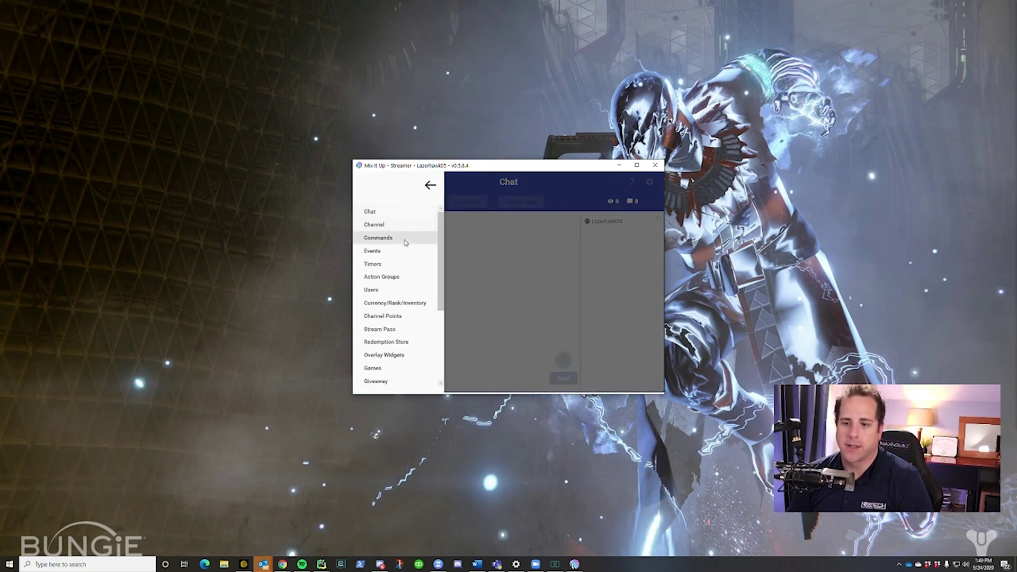
pyautogui.click(410, 320)
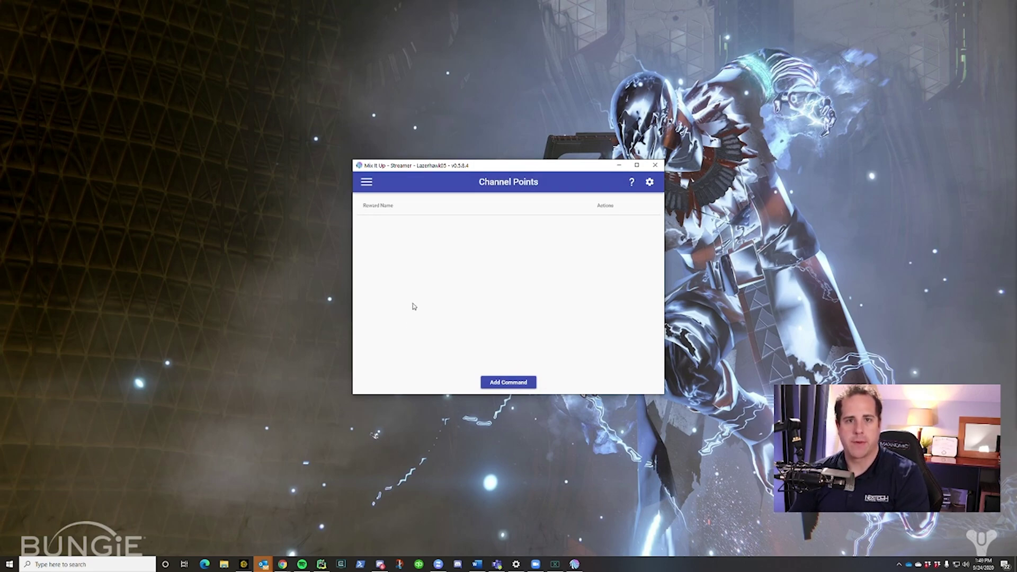
pyautogui.click(486, 382)
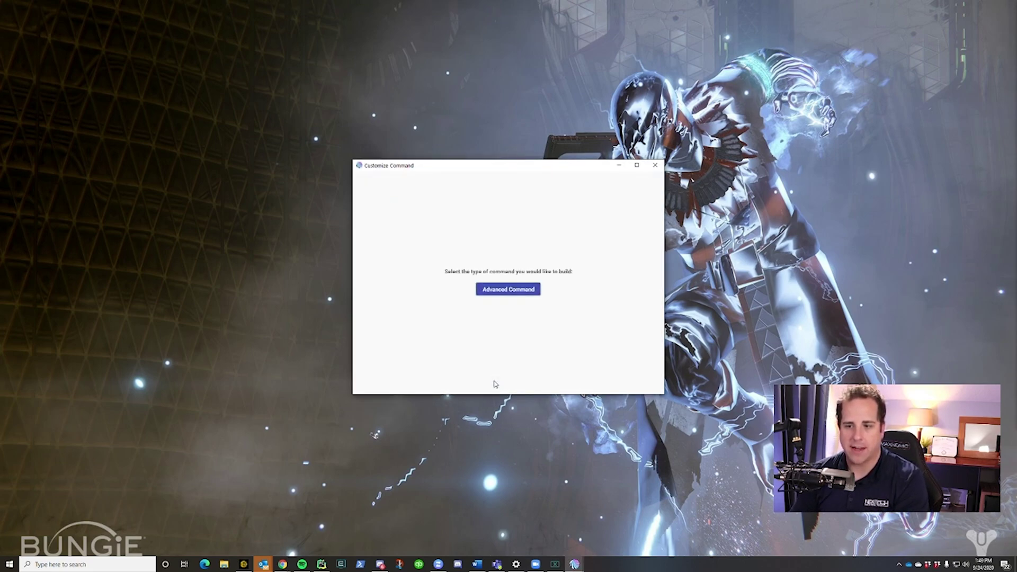
pyautogui.click(493, 290)
pyautogui.click(401, 188)
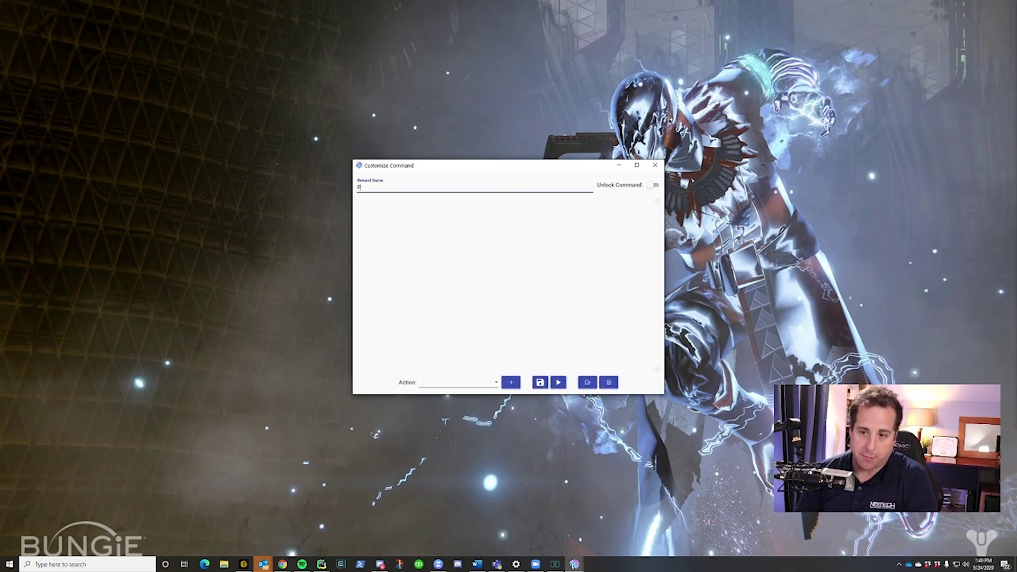
pyautogui.write('Pushups NOW')
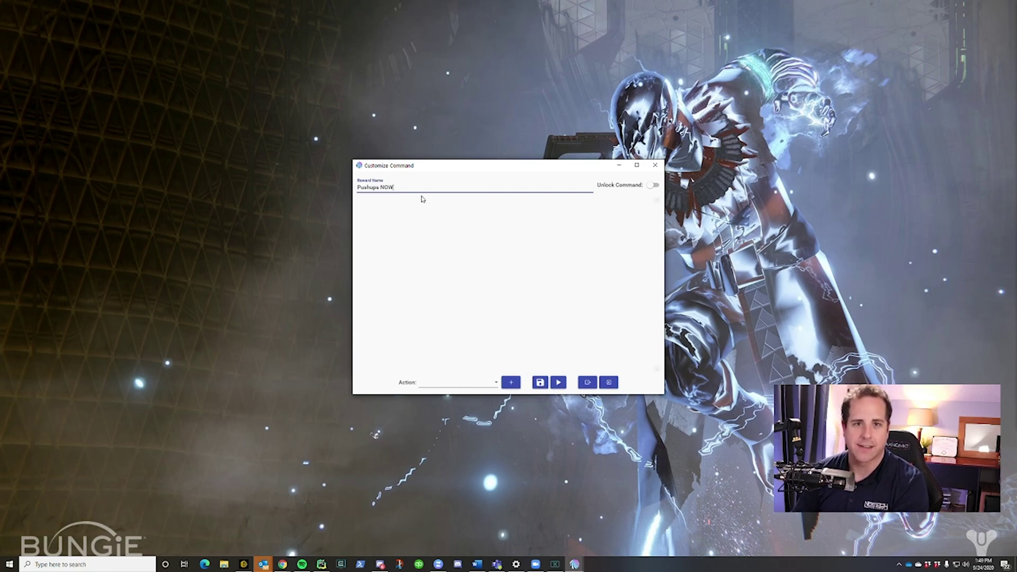
# Add a Sound action to the Pushups NOW command
pyautogui.click(495, 384)
pyautogui.scroll(-3, 466, 366)
pyautogui.scroll(3, 465, 339)
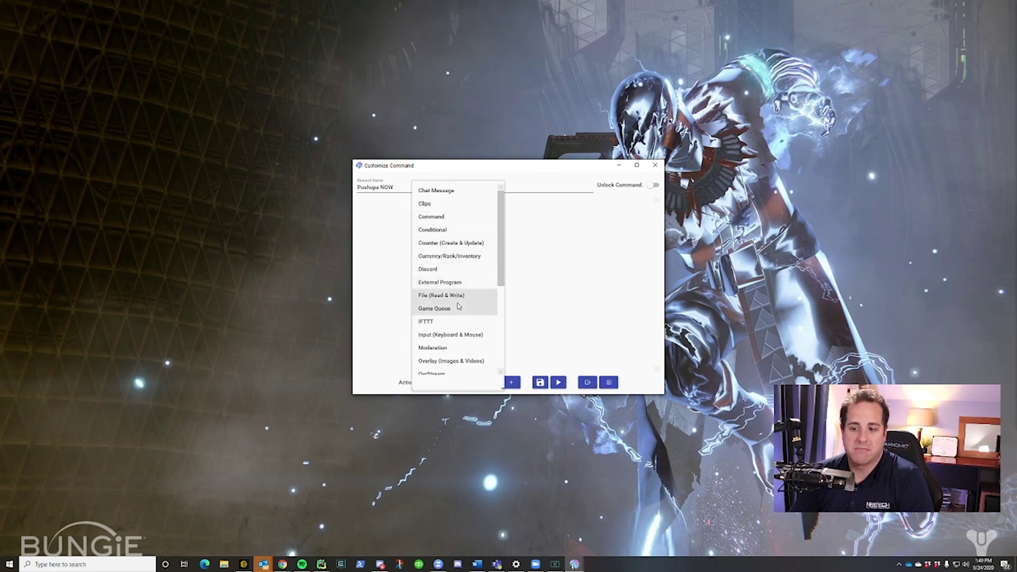
pyautogui.scroll(-2, 459, 309)
pyautogui.scroll(-1, 459, 310)
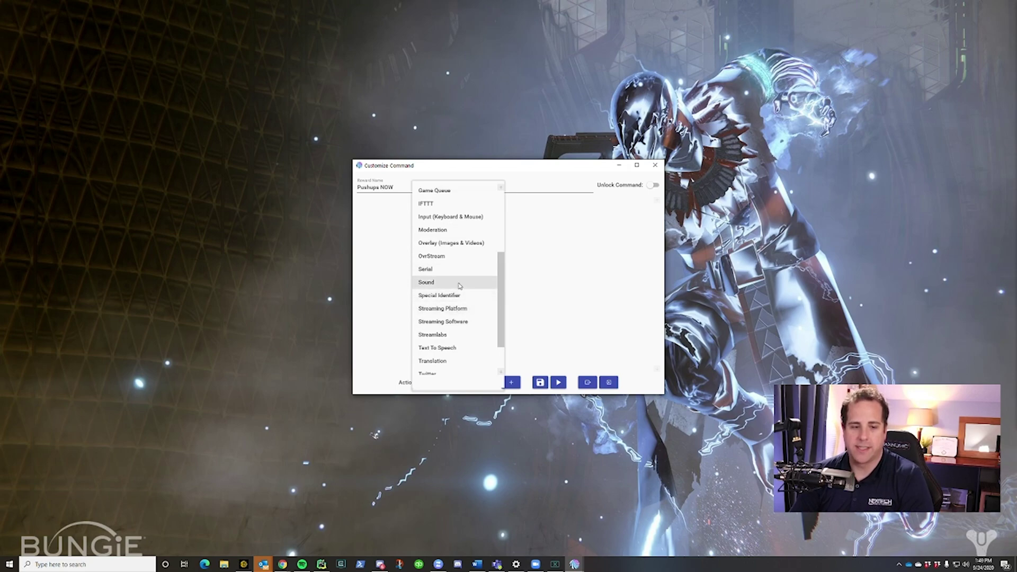
pyautogui.click(458, 286)
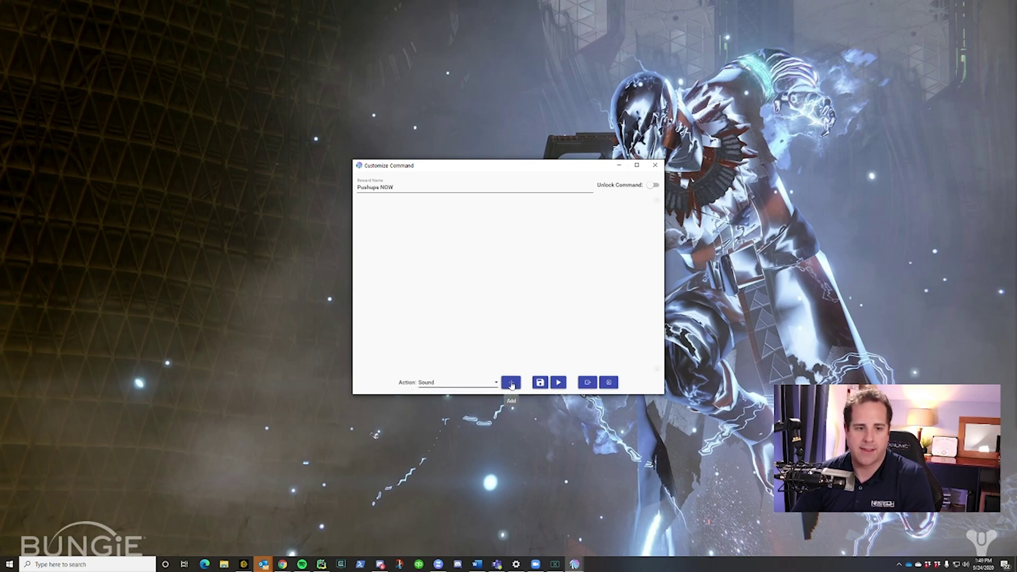
pyautogui.click(511, 384)
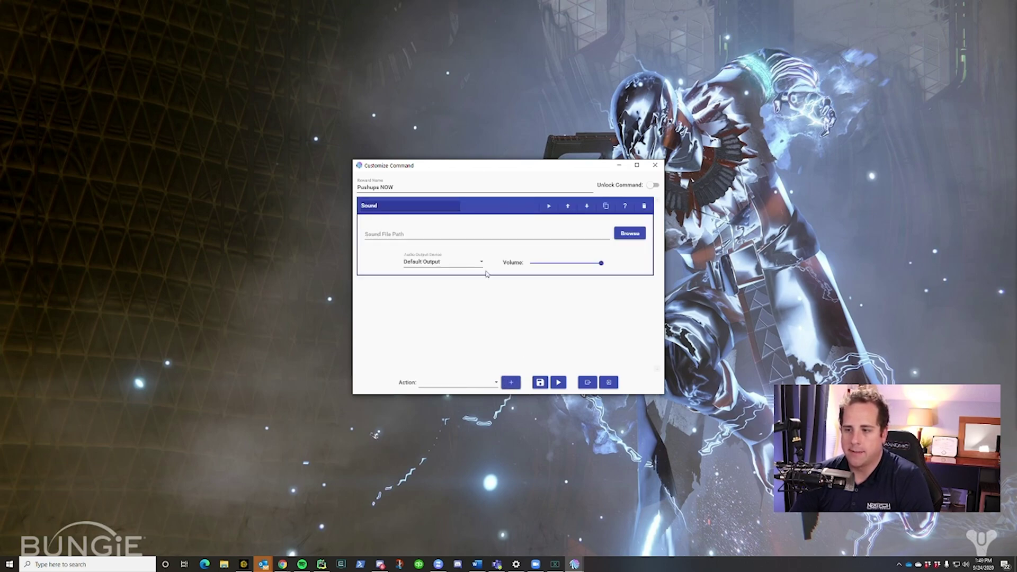
# Set the sound file to "work it harder" from the mixitup folder, save the command and return to the Channel Points list
pyautogui.click(409, 241)
pyautogui.click(623, 235)
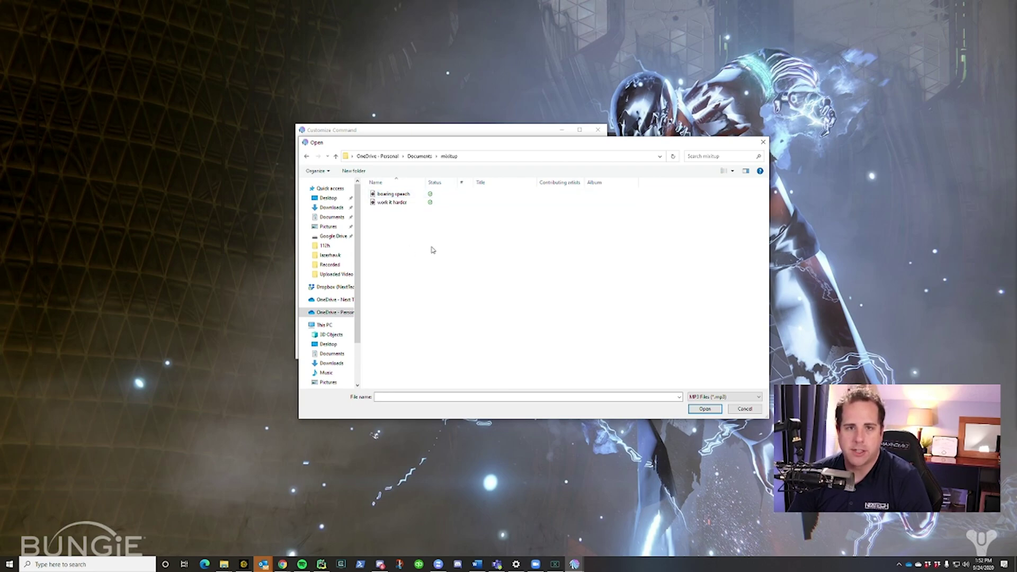
pyautogui.click(393, 202)
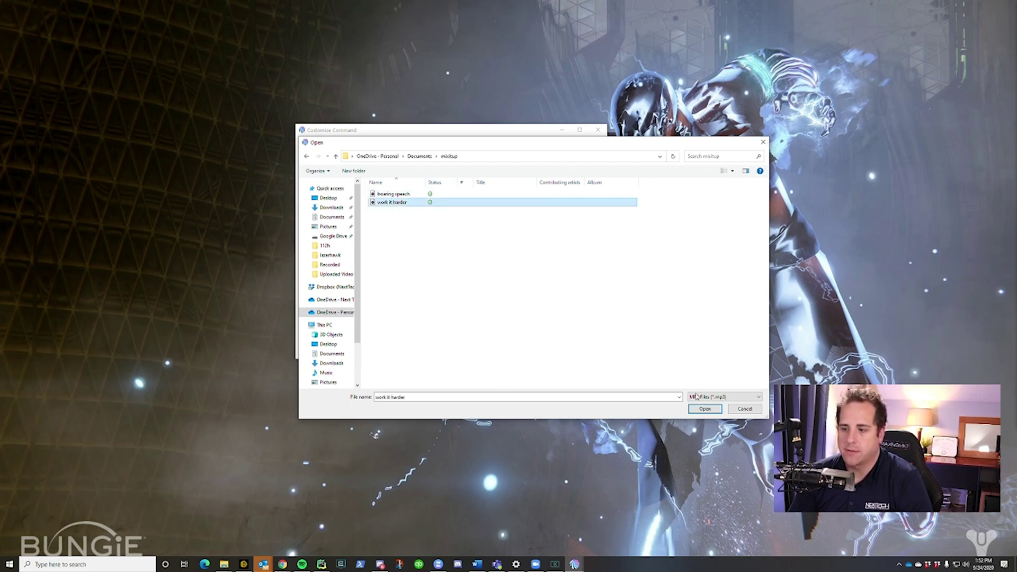
pyautogui.click(705, 409)
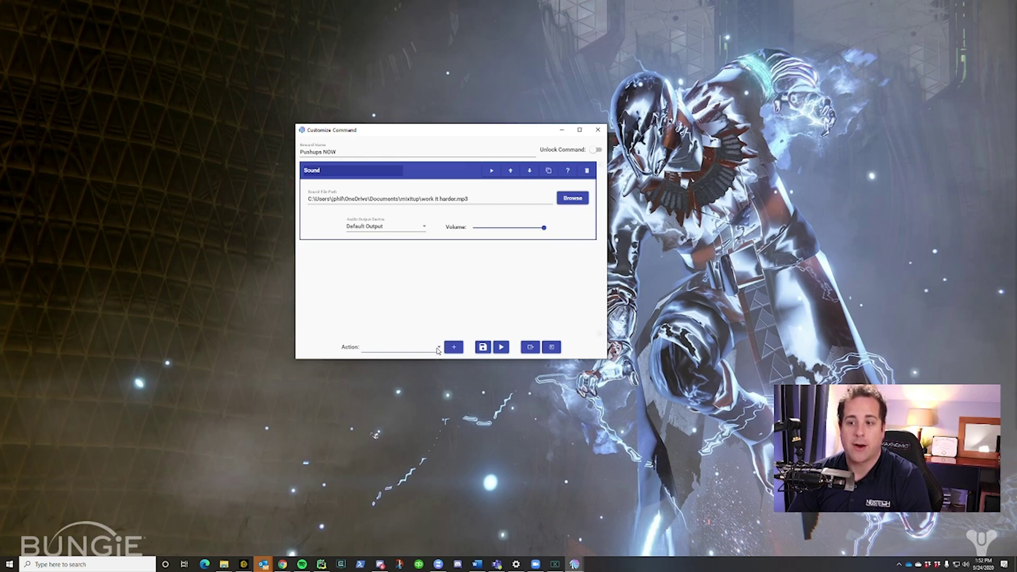
pyautogui.click(483, 347)
pyautogui.click(575, 563)
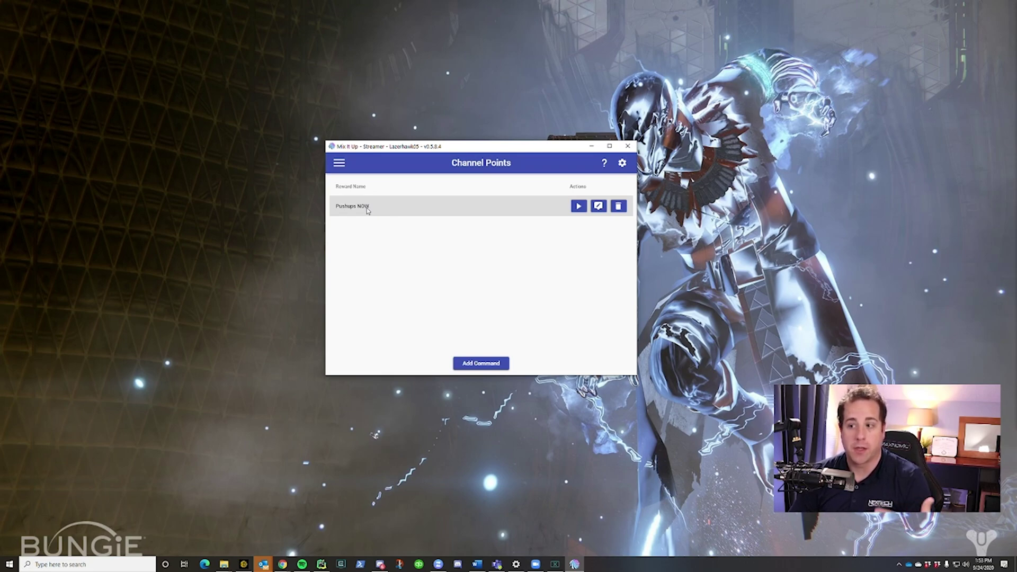
# Add another advanced Channel Points command with the reward name "$20 Payout"
pyautogui.click(481, 363)
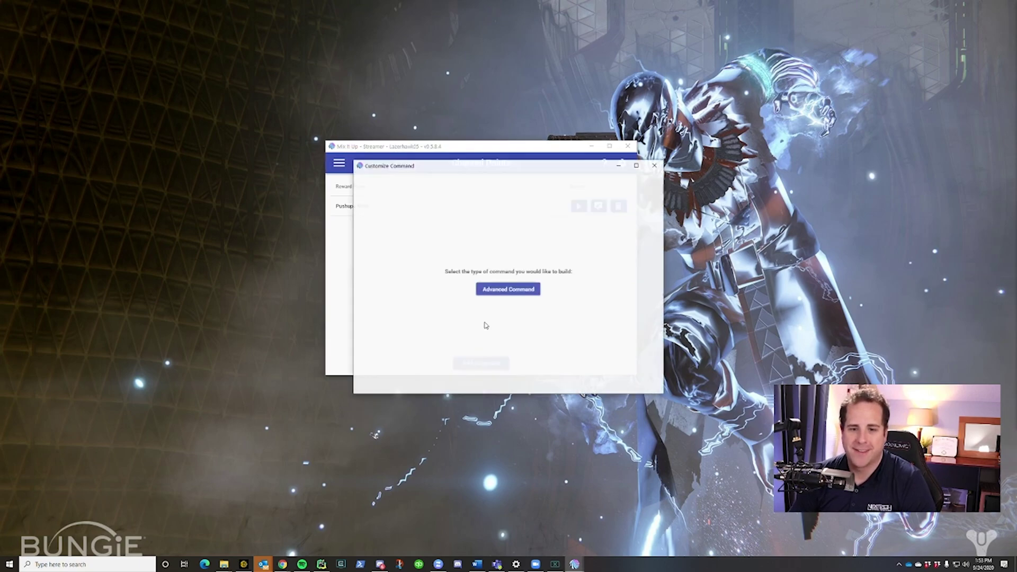
pyautogui.click(500, 291)
pyautogui.click(400, 188)
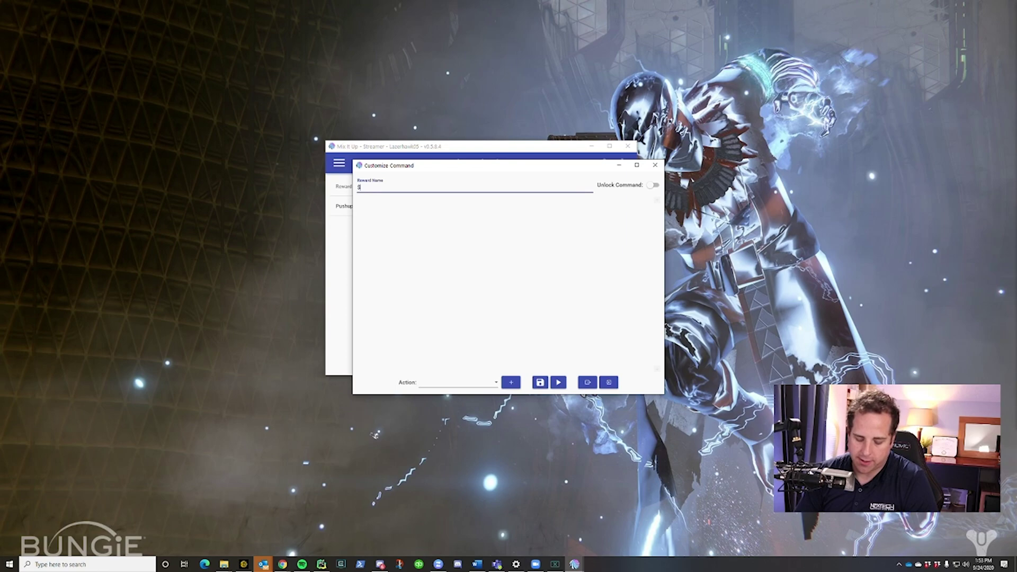
pyautogui.write('$20 Payout')
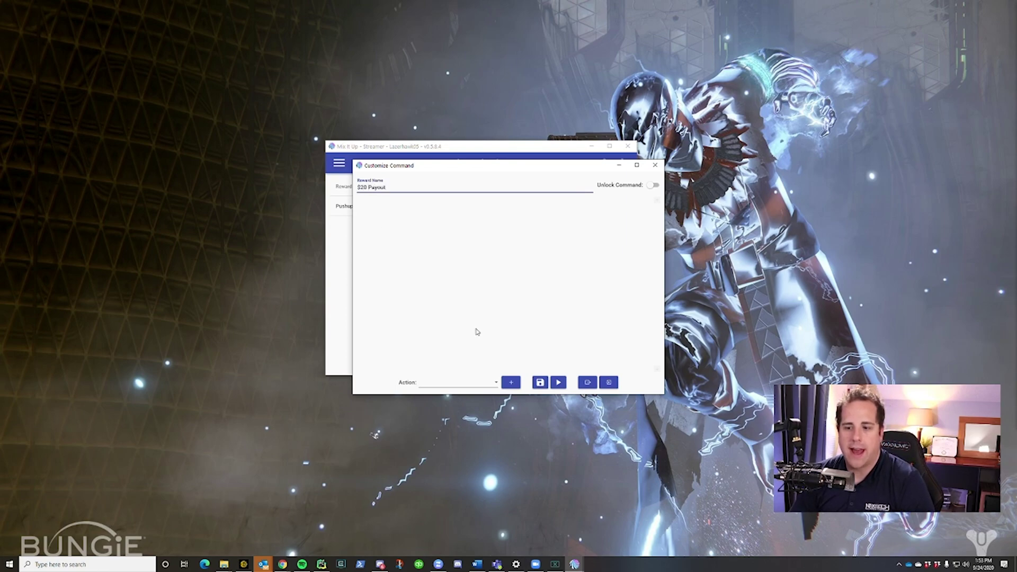
# Add a File (Read & Write) action to the $20 Payout command
pyautogui.click(493, 382)
pyautogui.click(495, 384)
pyautogui.click(495, 384)
pyautogui.scroll(-3, 467, 328)
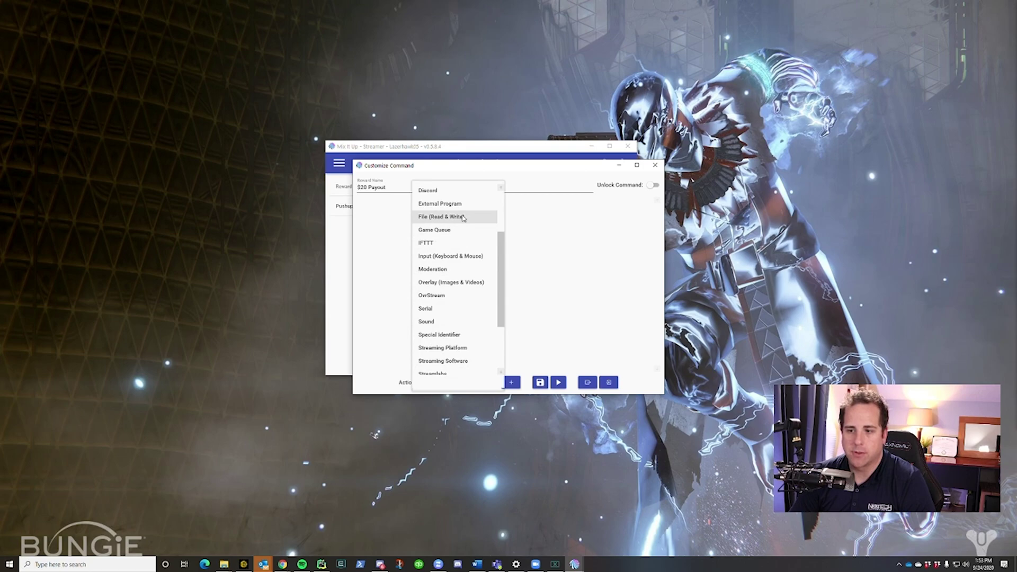
pyautogui.click(464, 219)
pyautogui.click(511, 382)
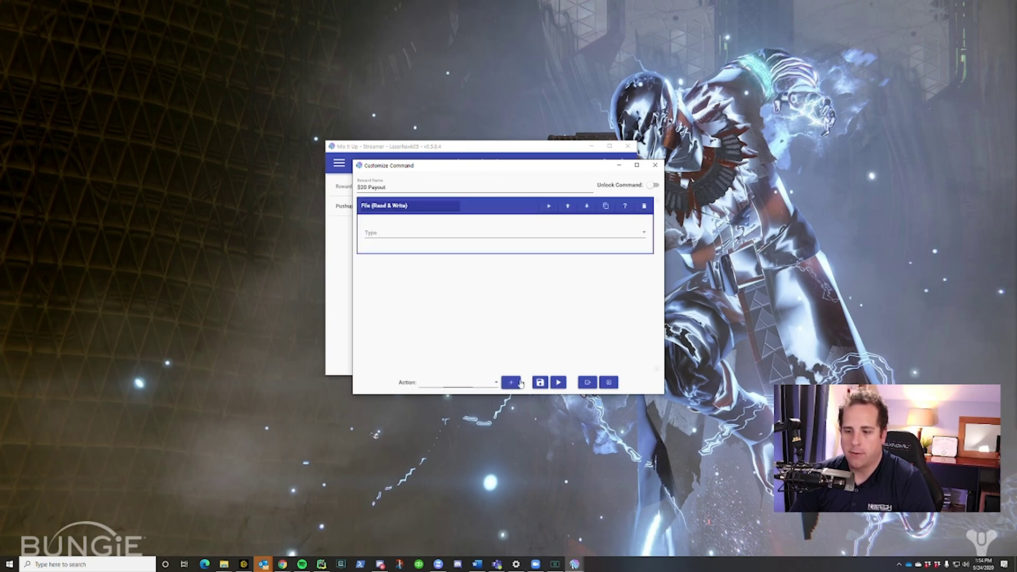
# Set the file action's type to Append To File and its target to a file named "test" in the mixitup folder
pyautogui.click(430, 232)
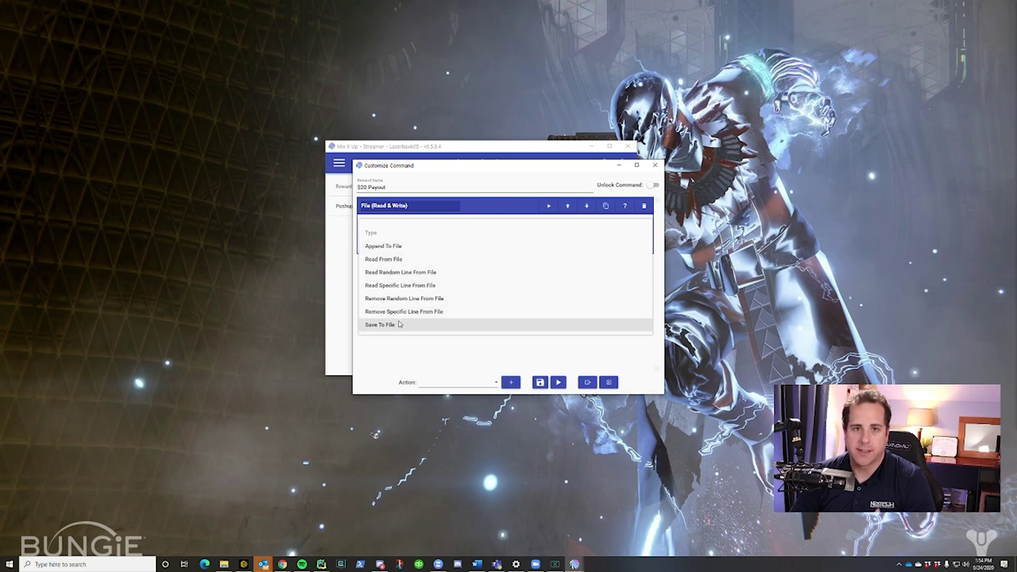
pyautogui.click(400, 246)
pyautogui.click(626, 253)
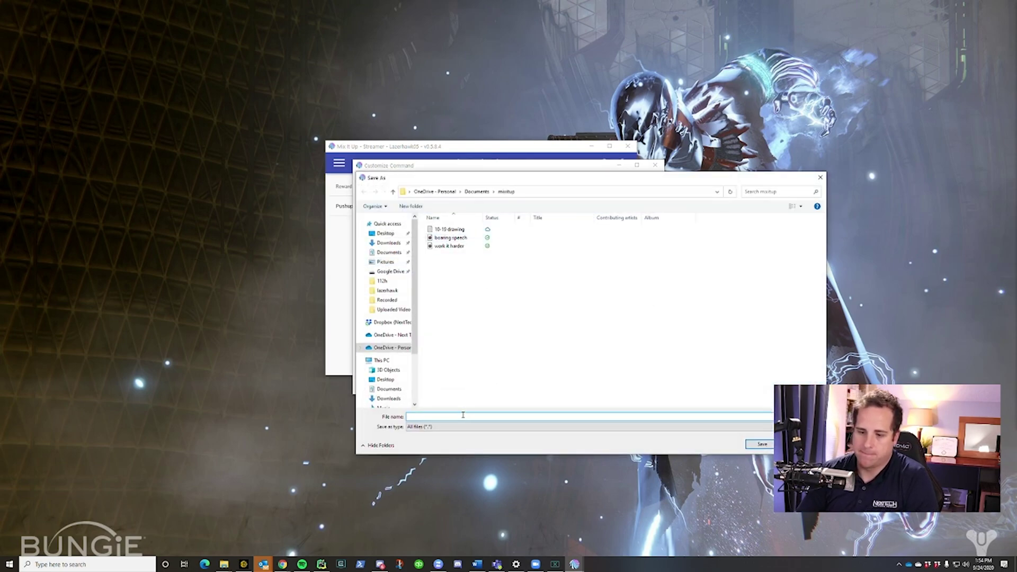
pyautogui.write('test')
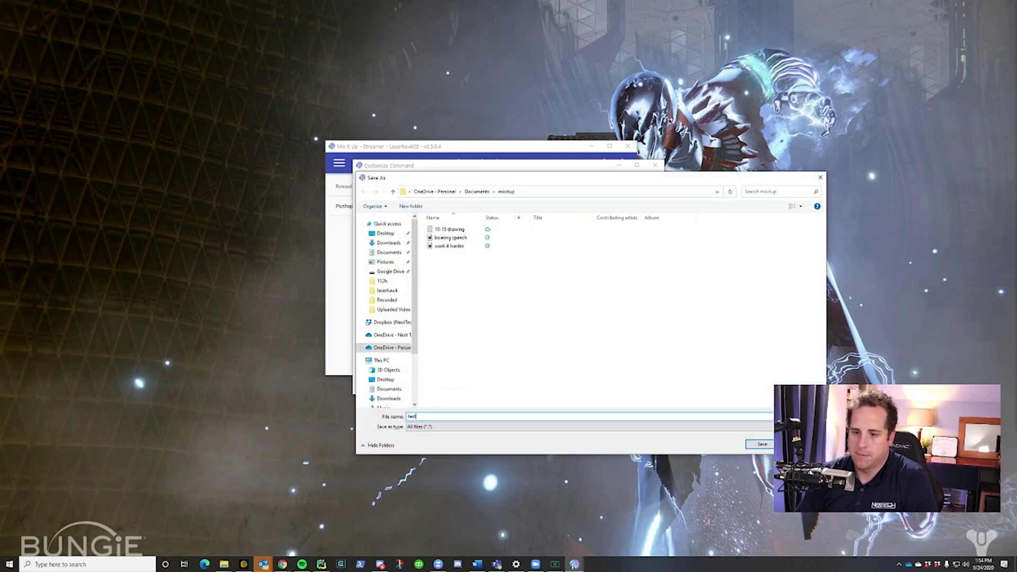
pyautogui.click(762, 446)
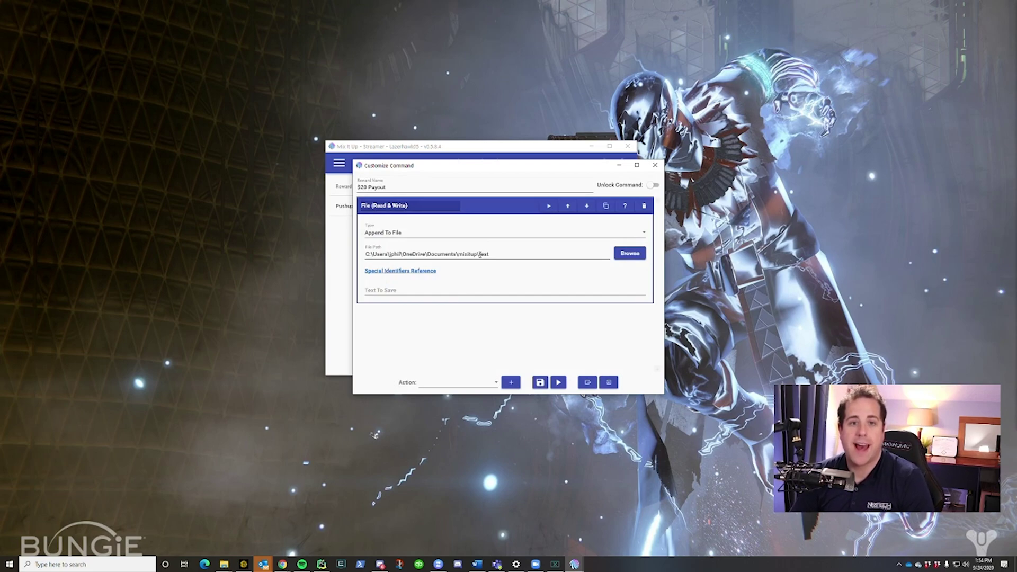
# Set the text to save to "$username" and look up the user entries in the Special Identifiers reference
pyautogui.click(446, 289)
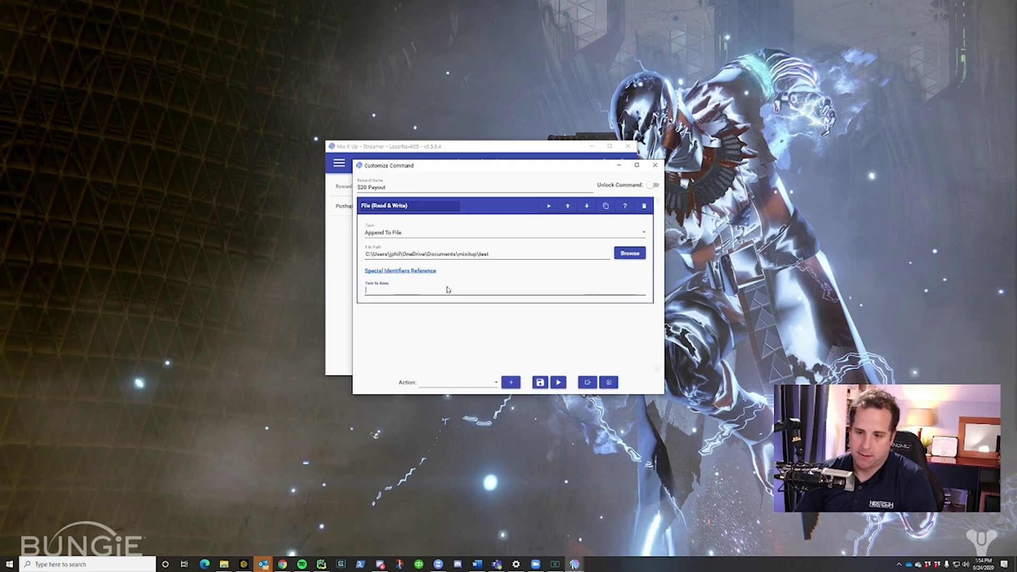
pyautogui.write('$username')
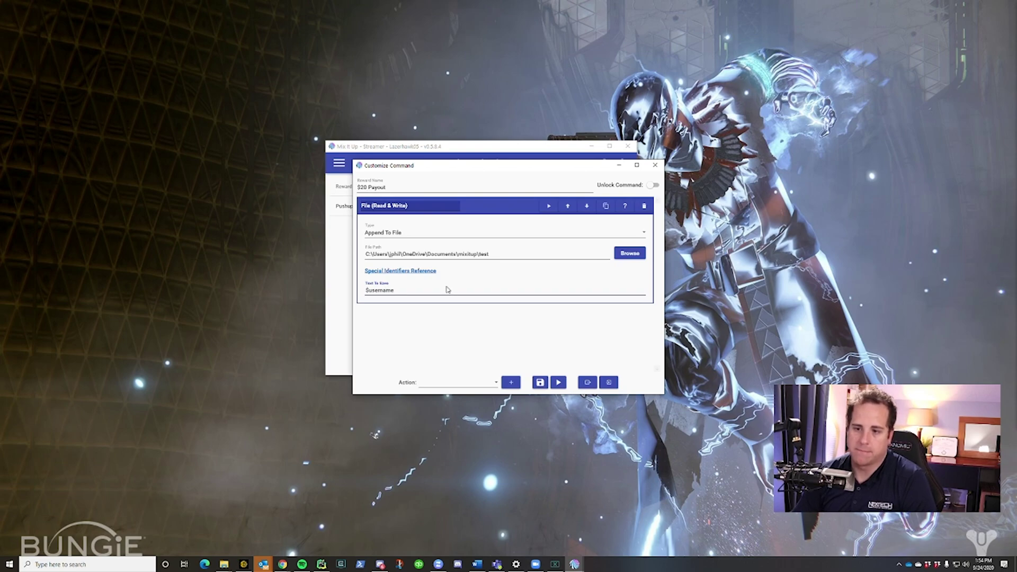
pyautogui.click(424, 272)
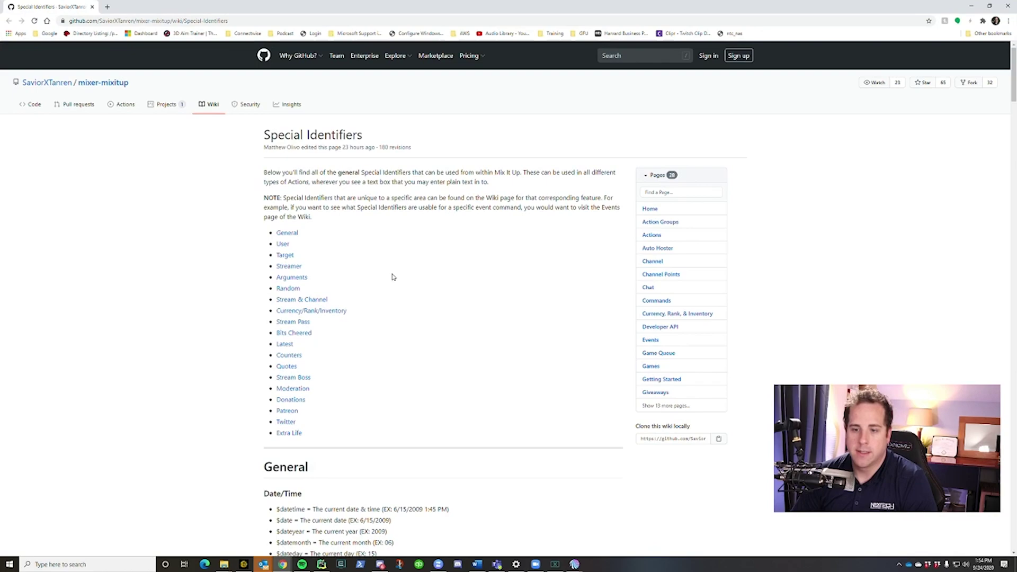
pyautogui.click(283, 245)
pyautogui.doubleClick(291, 158)
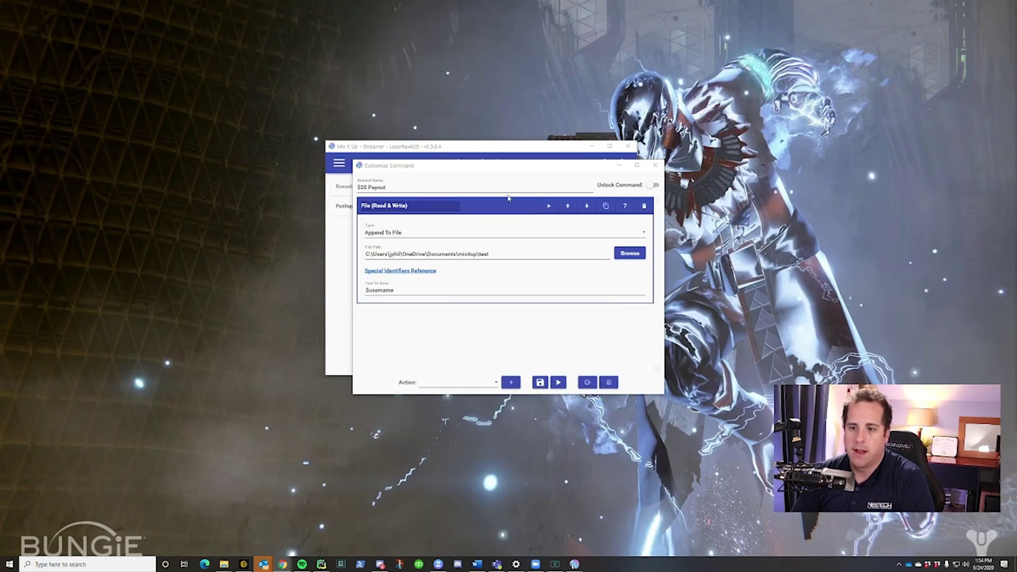
# Add a Chat Message action to the $20 Payout command after the file action
pyautogui.click(495, 383)
pyautogui.scroll(-5, 490, 375)
pyautogui.scroll(5, 470, 324)
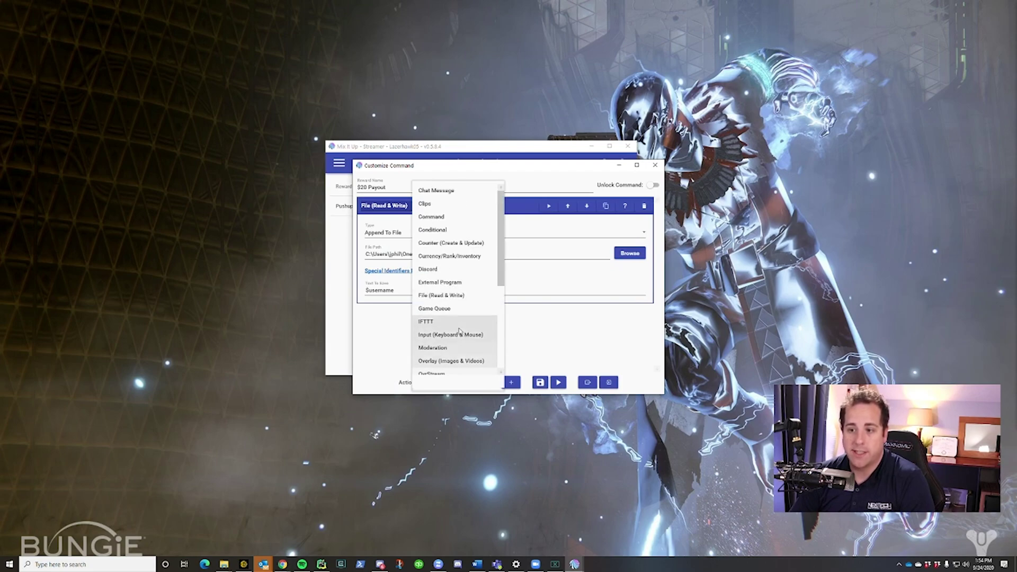
pyautogui.click(468, 193)
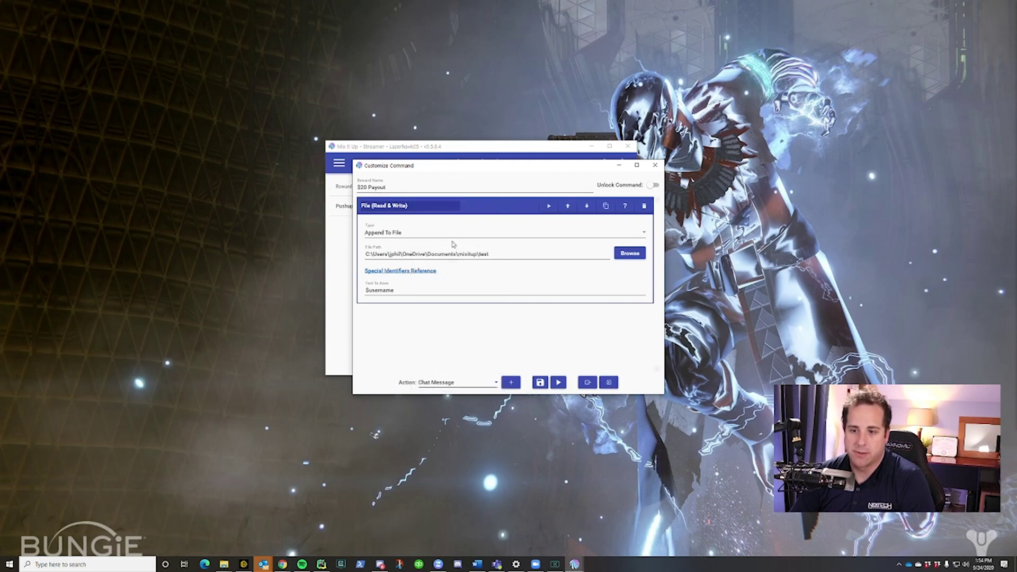
pyautogui.click(517, 384)
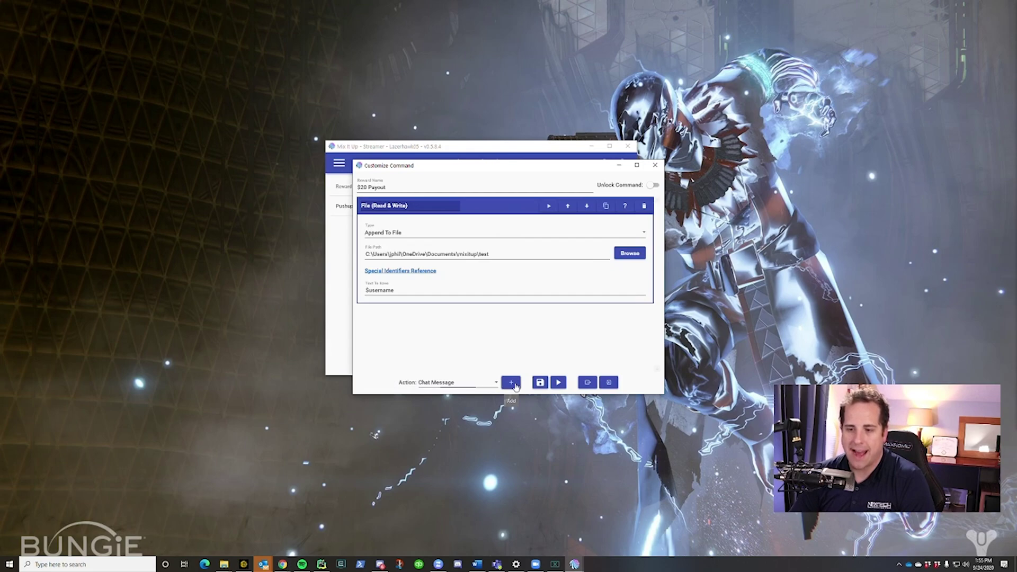
# Enter the chat message "Thanks $username you have redeemed one enry." and save the command
pyautogui.click(421, 272)
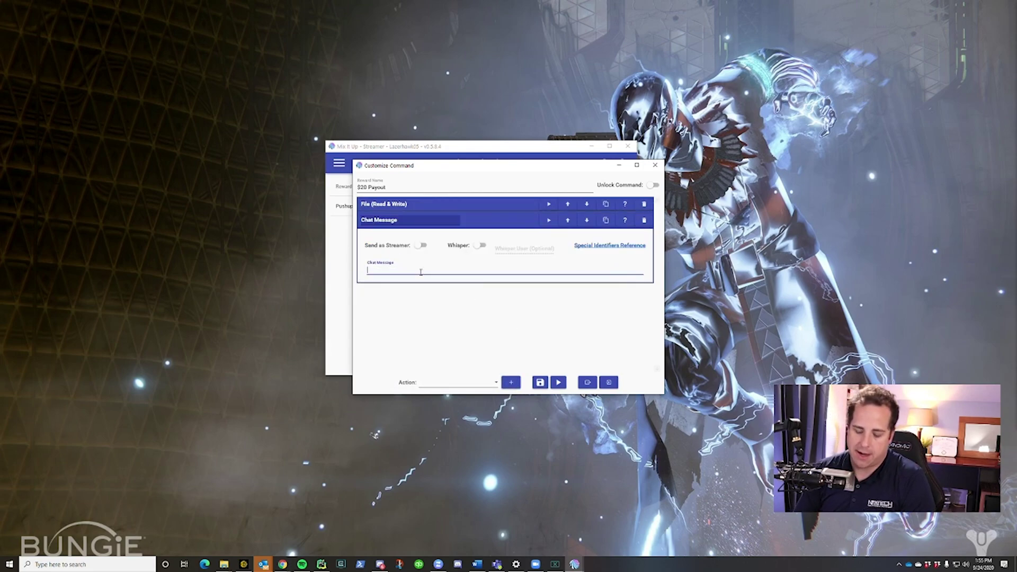
pyautogui.write('Thanks')
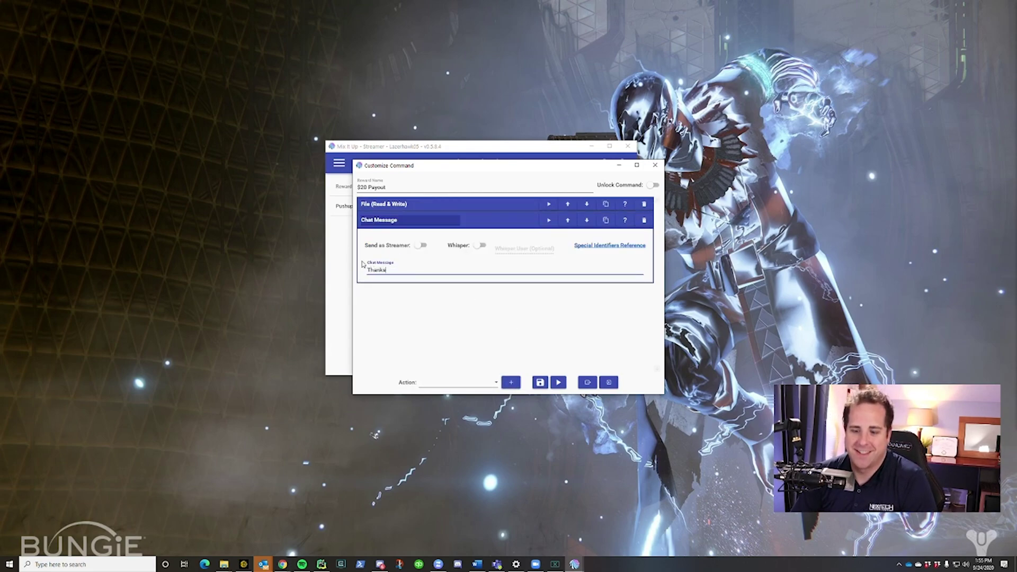
pyautogui.write(' $username')
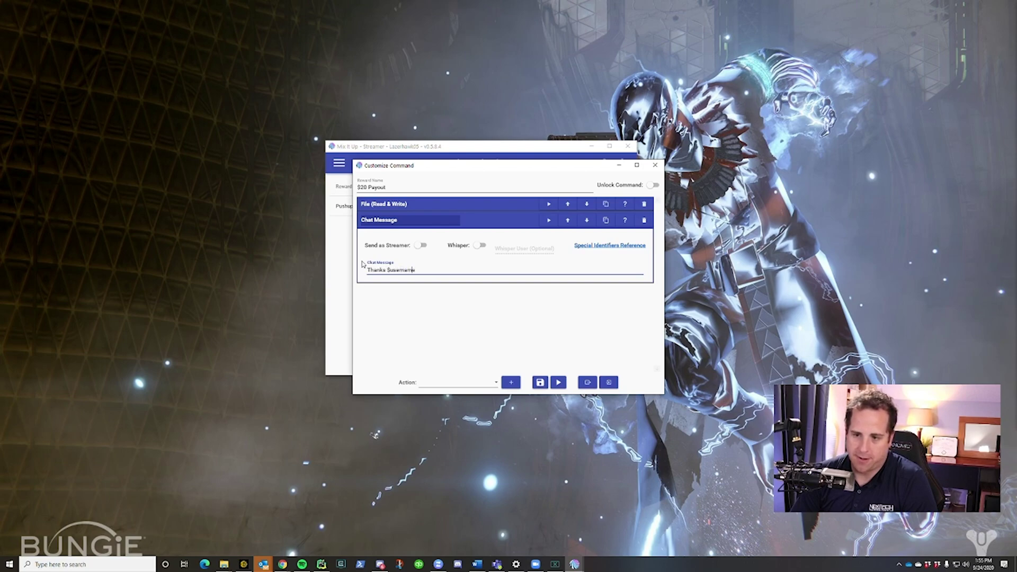
pyautogui.write(' yo')
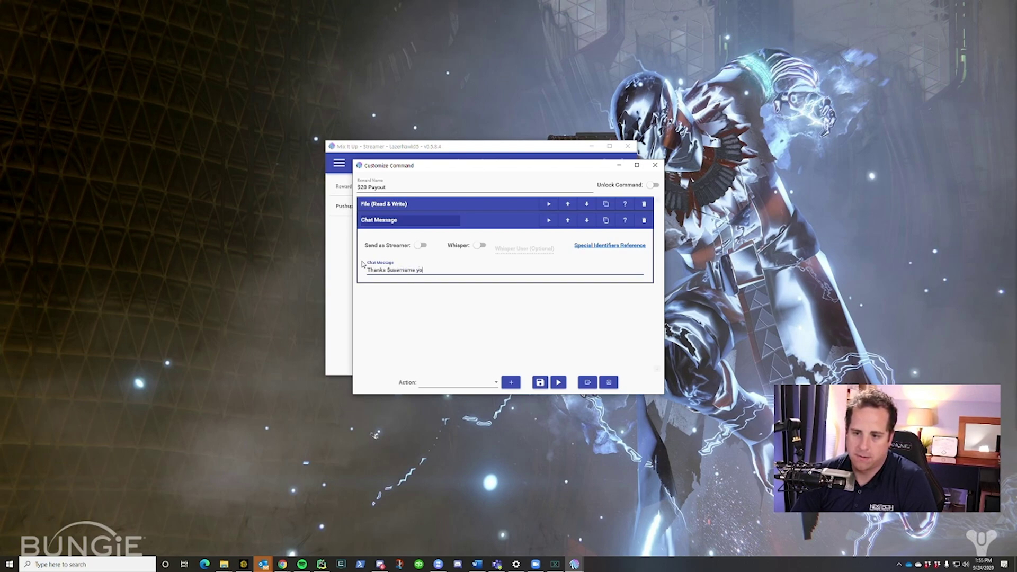
pyautogui.write('u have medeemed one enry.')
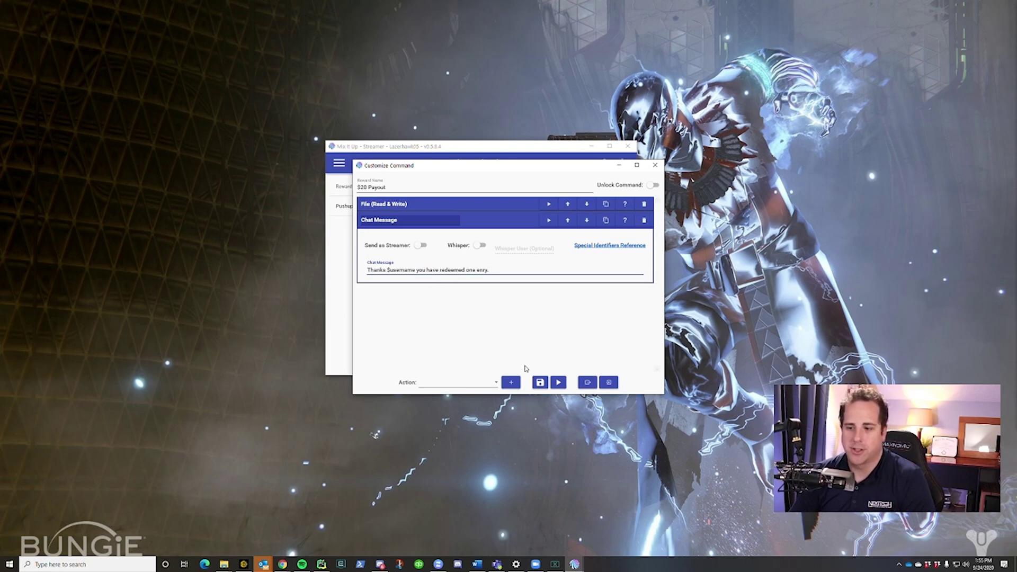
pyautogui.click(541, 383)
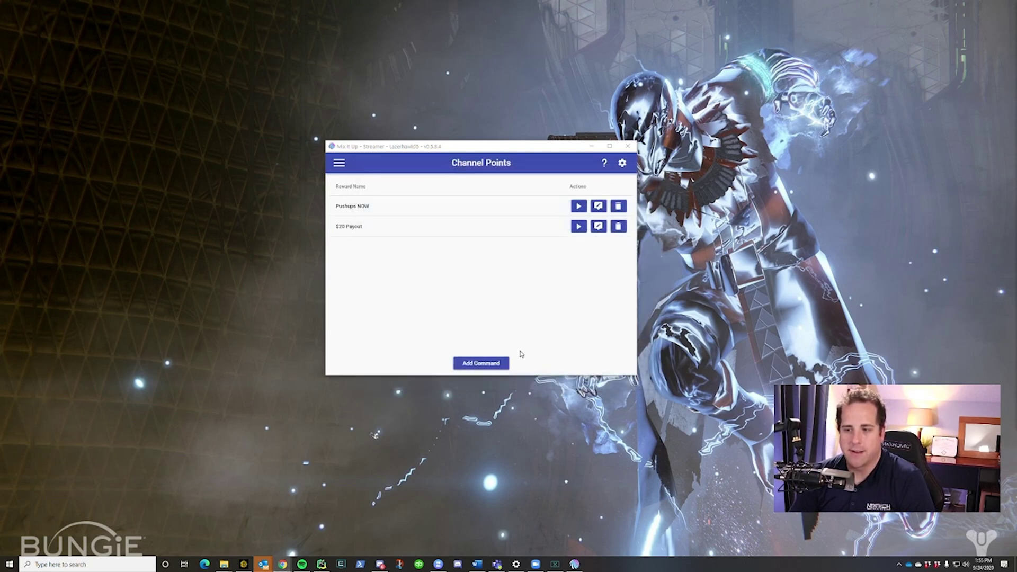
# Run a test of the $20 Payout command and open the "test" file in the mixitup folder to check its output
pyautogui.click(579, 226)
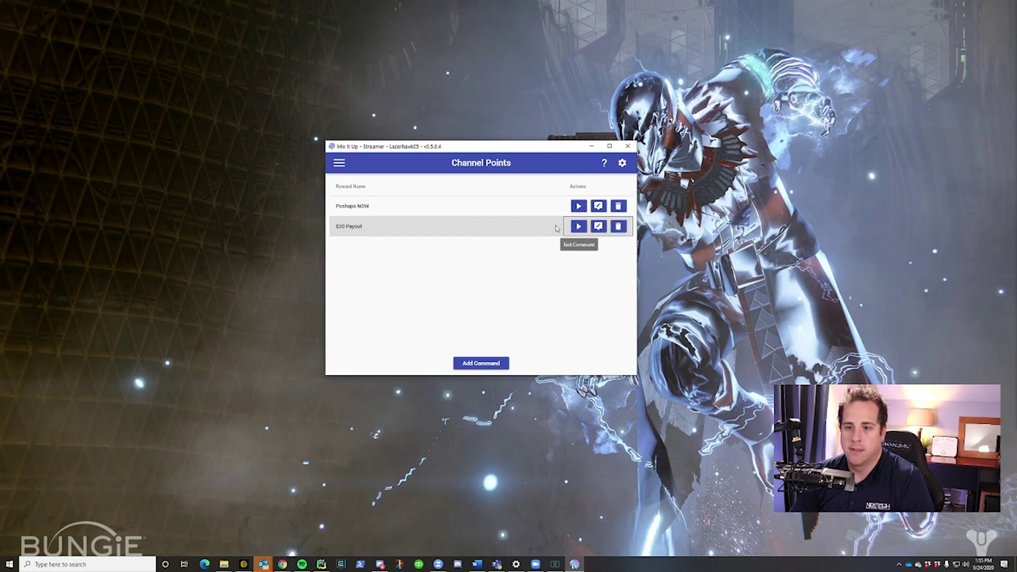
pyautogui.click(339, 162)
pyautogui.click(348, 198)
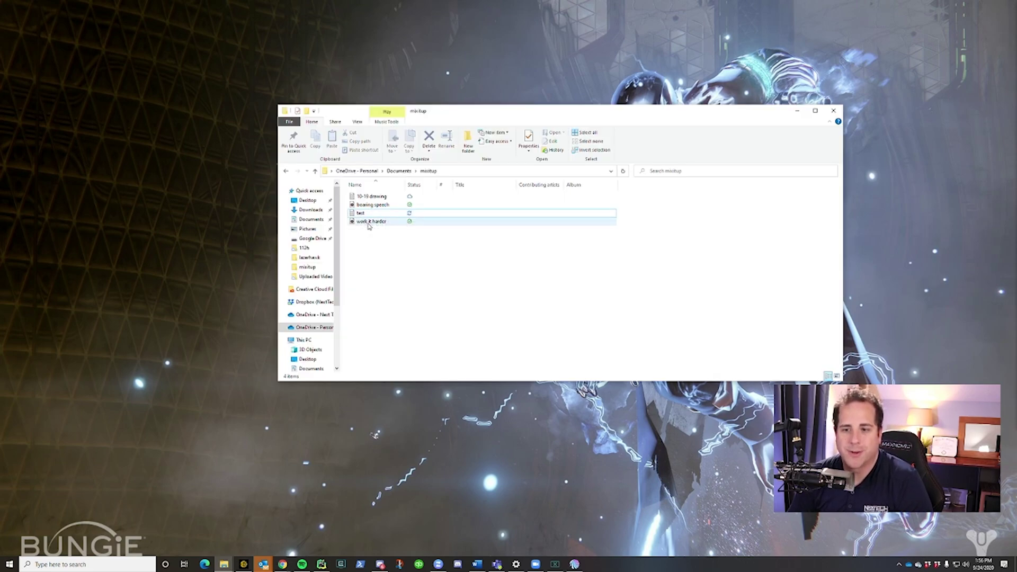
pyautogui.click(370, 214)
pyautogui.doubleClick(367, 214)
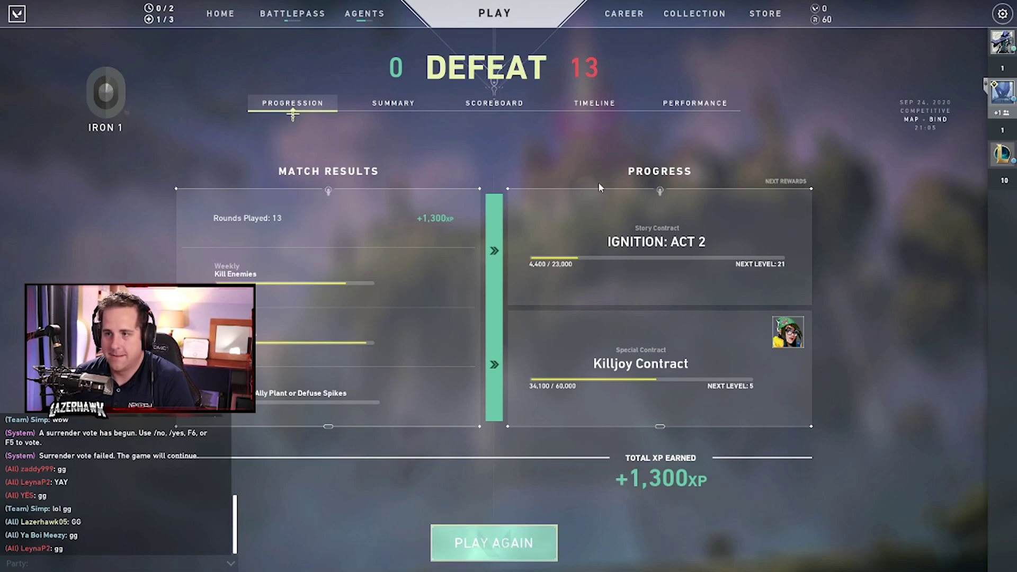
# Switch to VALORANT, view the last match's summary in the career history, and queue for a Competitive match
pyautogui.click(625, 13)
pyautogui.click(500, 165)
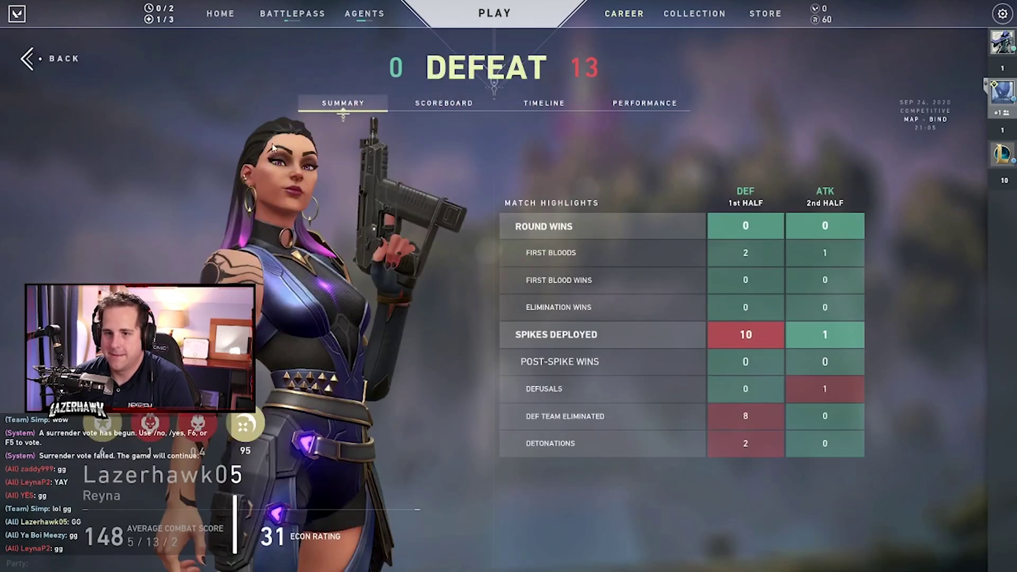
pyautogui.click(664, 5)
pyautogui.click(493, 11)
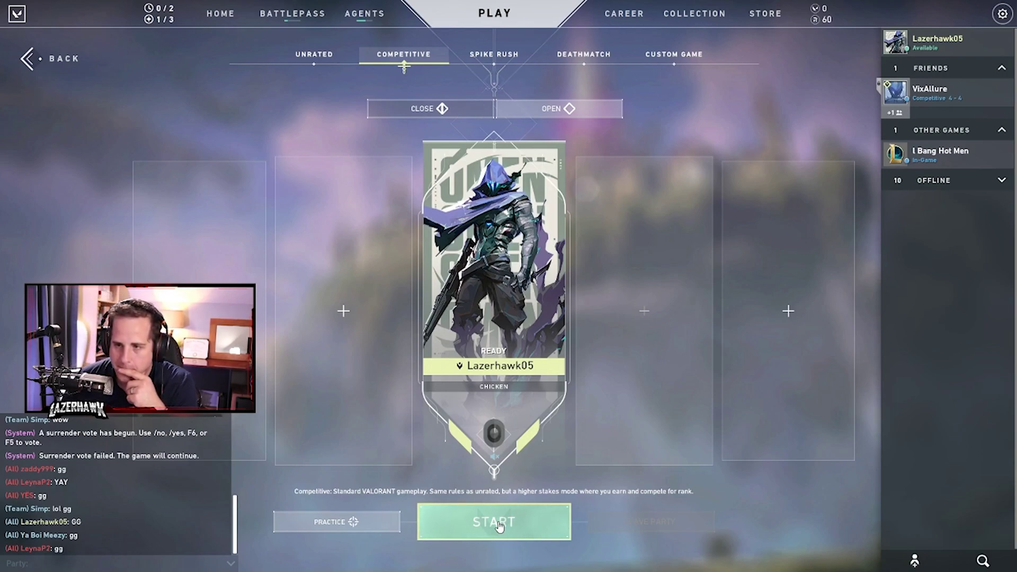
pyautogui.click(499, 525)
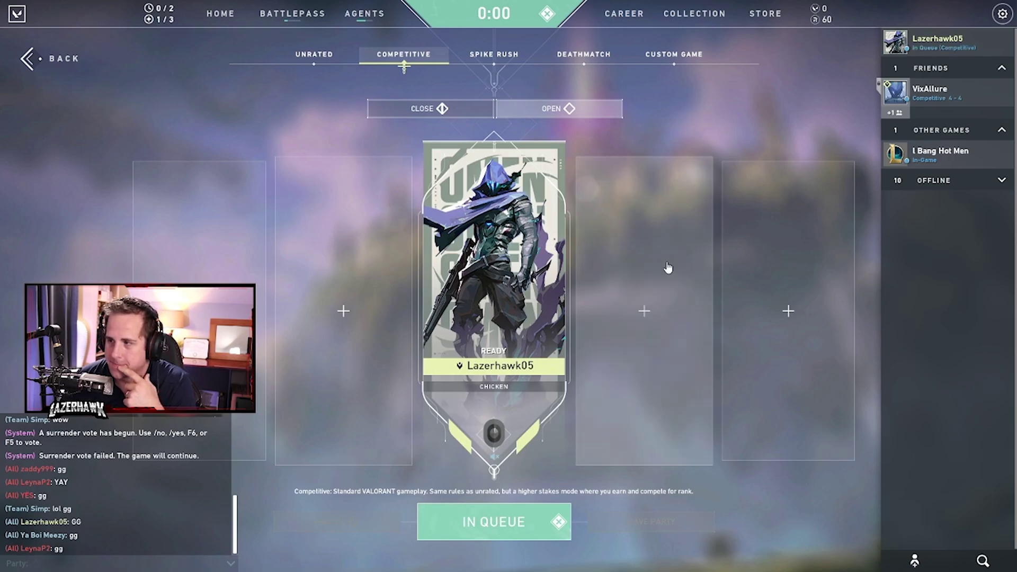